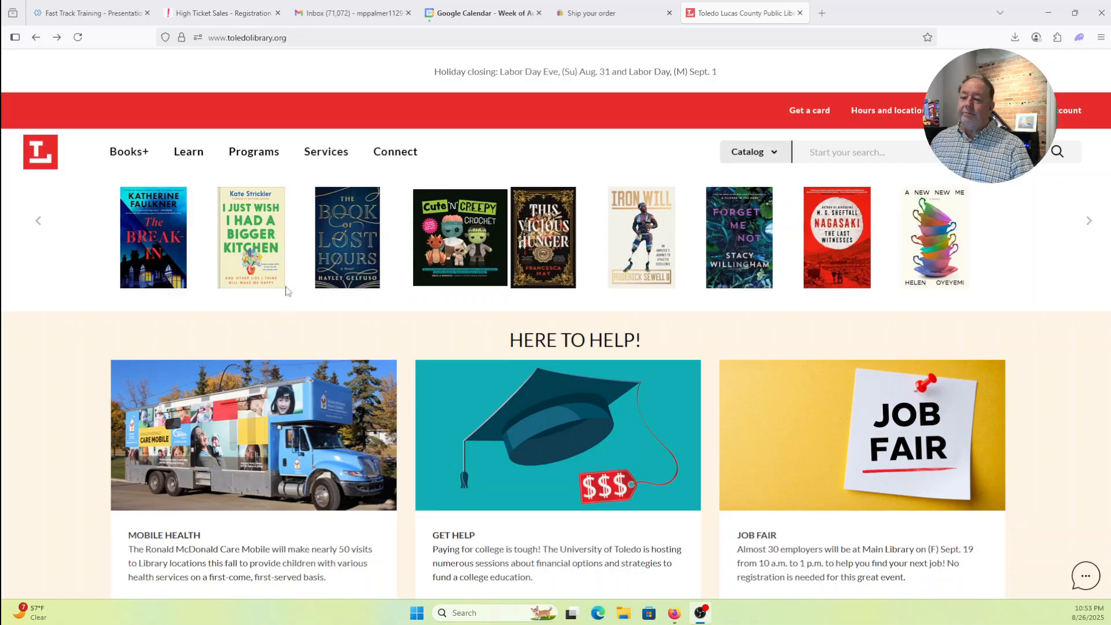
- Go to Learn > Research tools A-Z and follow Reference Solutions' ACCESS NOW link
{"action": "left_click", "coordinate": [189, 152]}
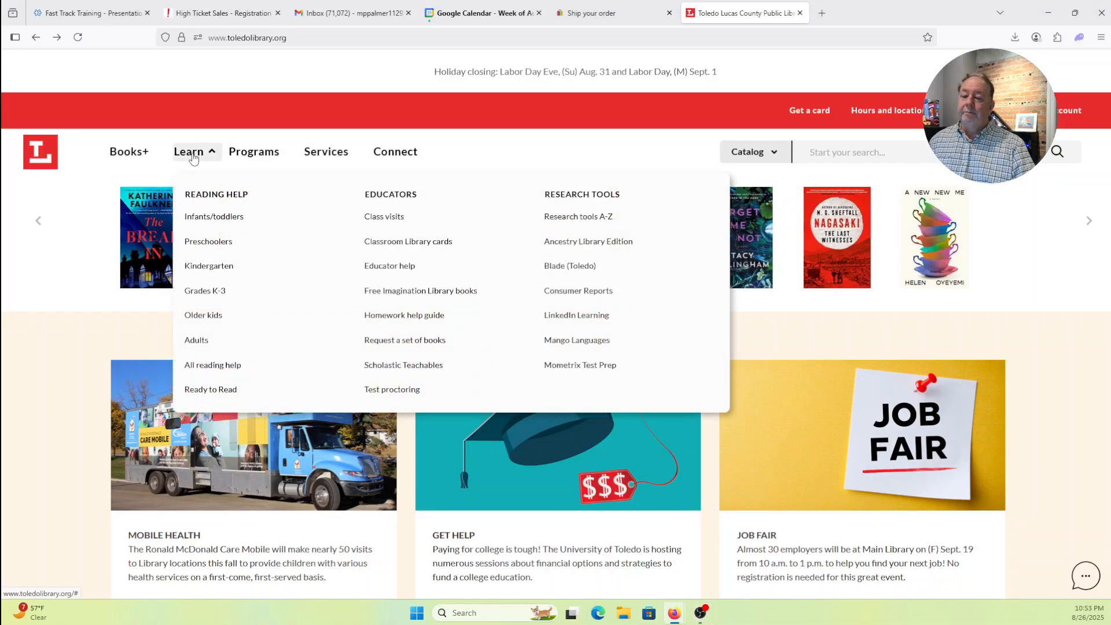
{"action": "left_click", "coordinate": [575, 217]}
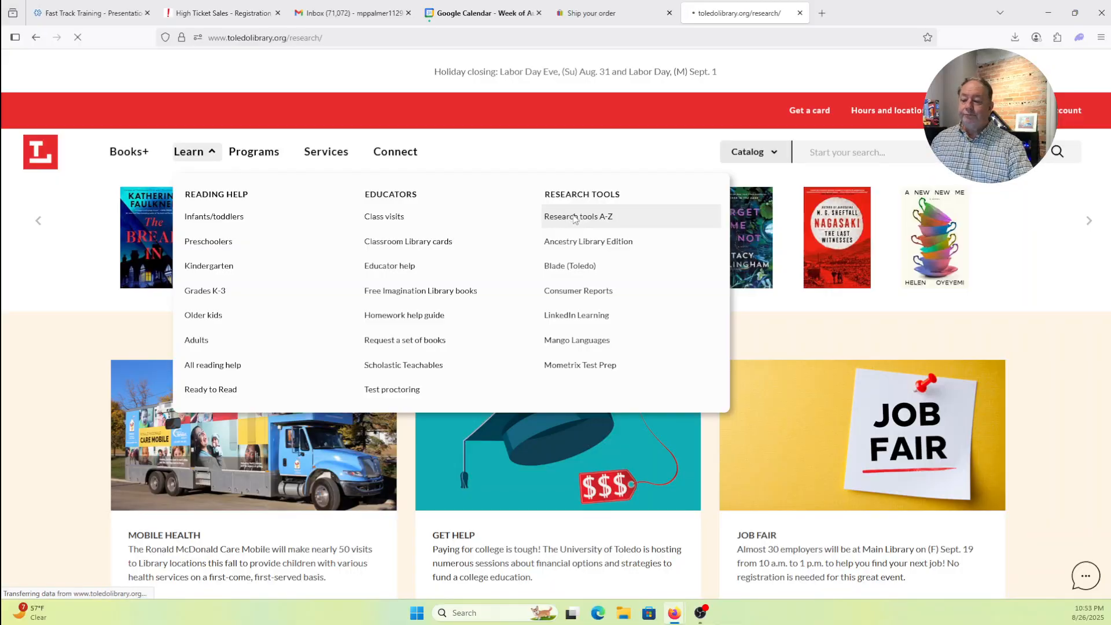
{"action": "scroll", "coordinate": [50, 339], "scroll_direction": "down", "scroll_amount": 5}
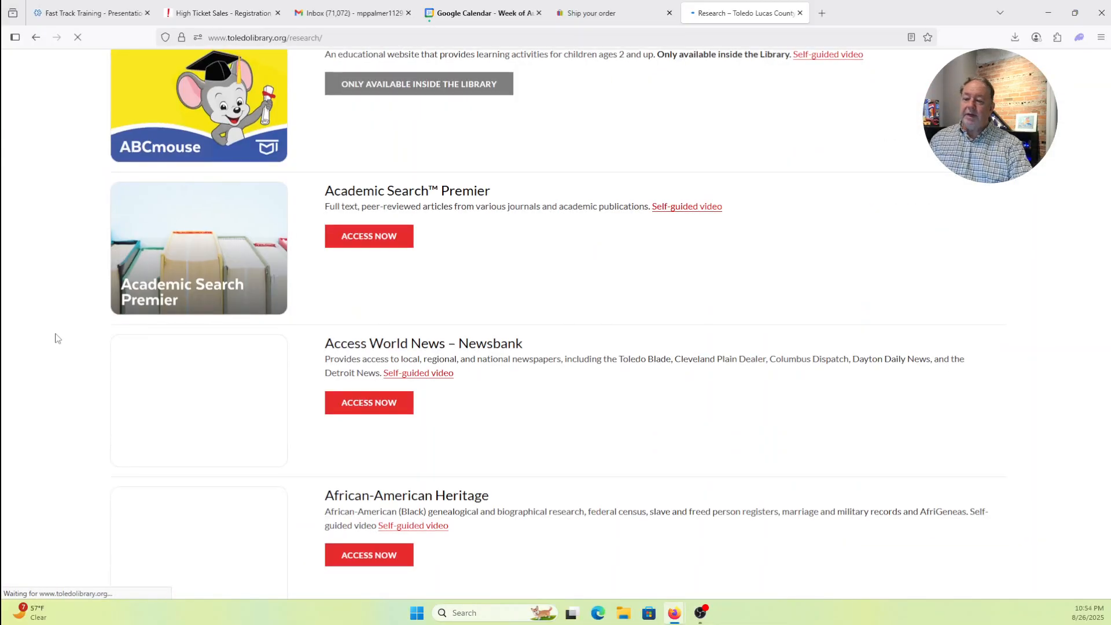
{"action": "scroll", "coordinate": [58, 338], "scroll_direction": "down", "scroll_amount": 20}
{"action": "scroll", "coordinate": [64, 340], "scroll_direction": "down", "scroll_amount": 20}
{"action": "scroll", "coordinate": [64, 341], "scroll_direction": "down", "scroll_amount": 20}
{"action": "scroll", "coordinate": [64, 340], "scroll_direction": "down", "scroll_amount": 20}
{"action": "scroll", "coordinate": [64, 341], "scroll_direction": "down", "scroll_amount": 20}
{"action": "scroll", "coordinate": [64, 340], "scroll_direction": "down", "scroll_amount": 20}
{"action": "scroll", "coordinate": [64, 340], "scroll_direction": "down", "scroll_amount": 20}
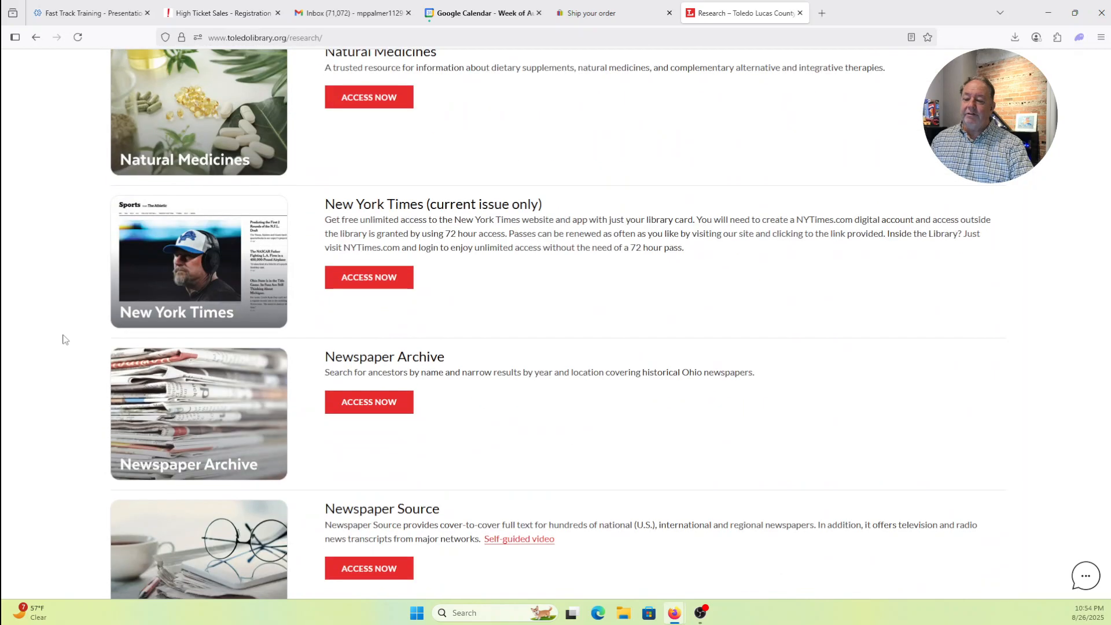
{"action": "scroll", "coordinate": [64, 340], "scroll_direction": "down", "scroll_amount": 20}
{"action": "scroll", "coordinate": [64, 340], "scroll_direction": "down", "scroll_amount": 10}
{"action": "scroll", "coordinate": [65, 341], "scroll_direction": "down", "scroll_amount": 9}
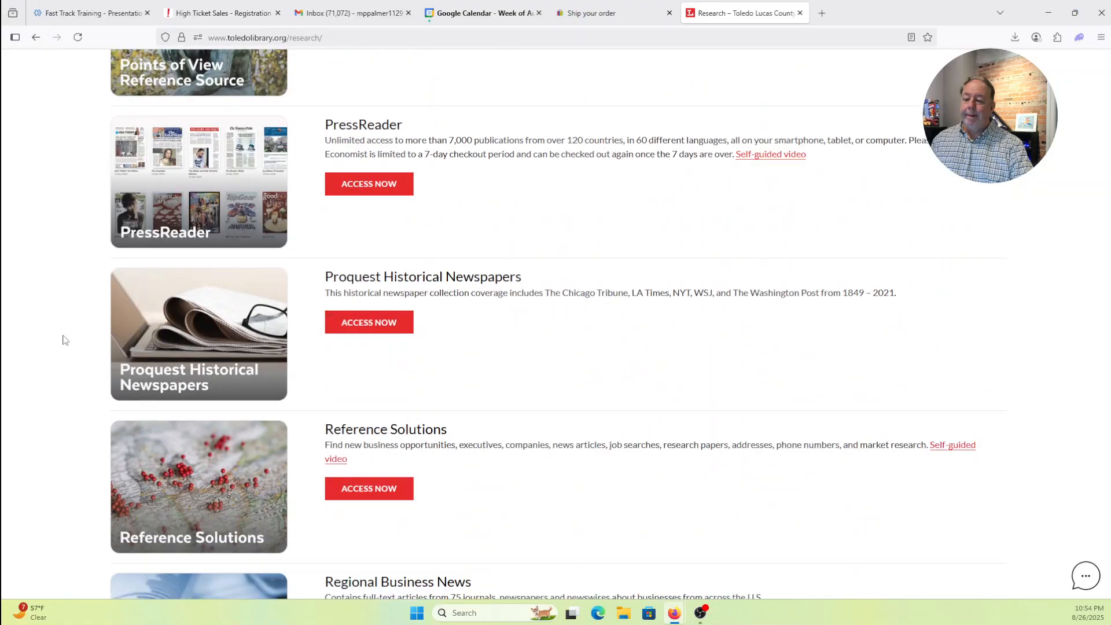
{"action": "left_click", "coordinate": [374, 254]}
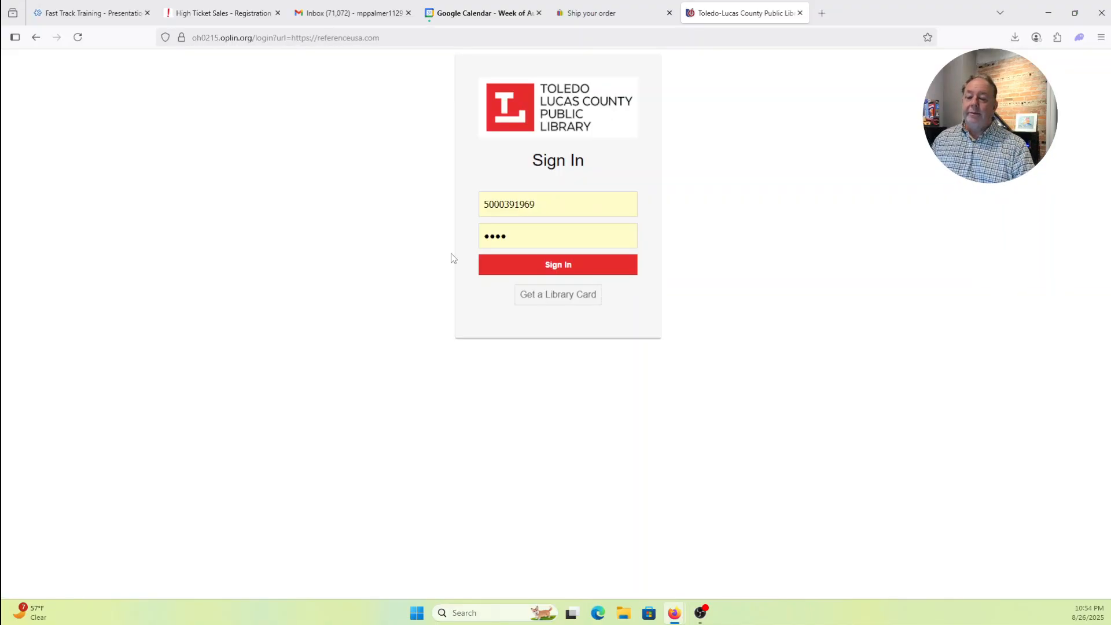
- Replace the library card number with the corrected one and sign in again
{"action": "left_click", "coordinate": [579, 265]}
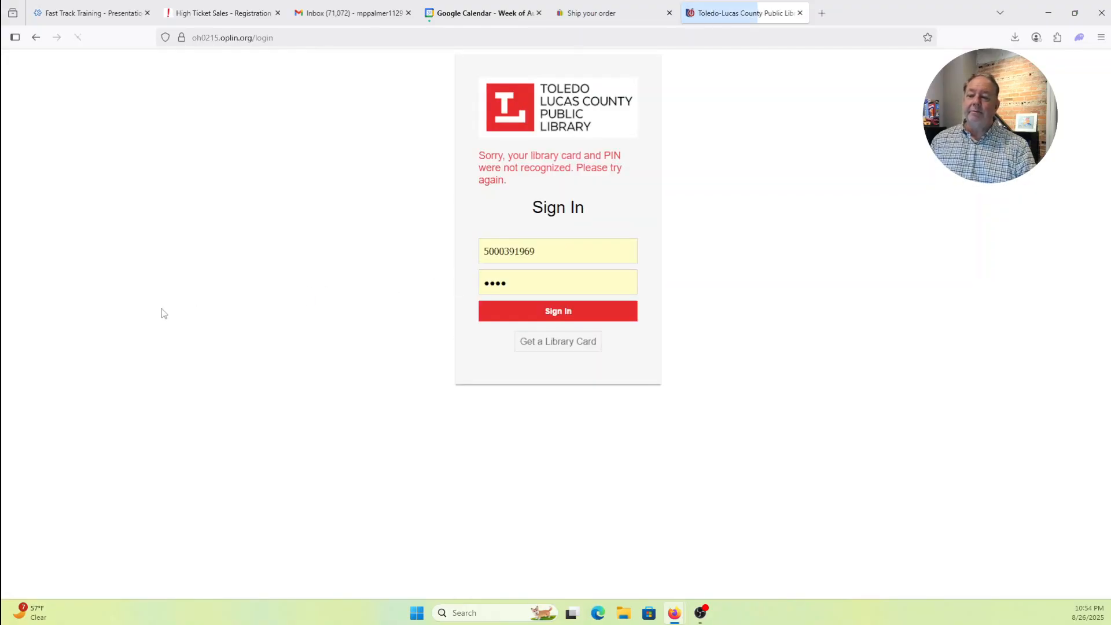
{"action": "left_click", "coordinate": [562, 277]}
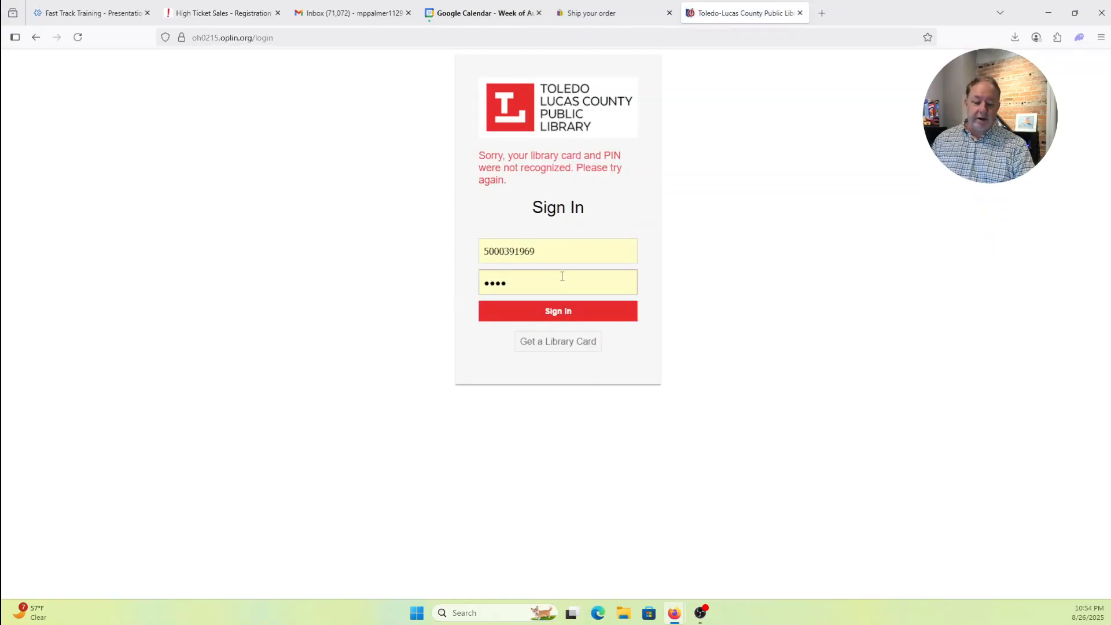
{"action": "left_click", "coordinate": [567, 260]}
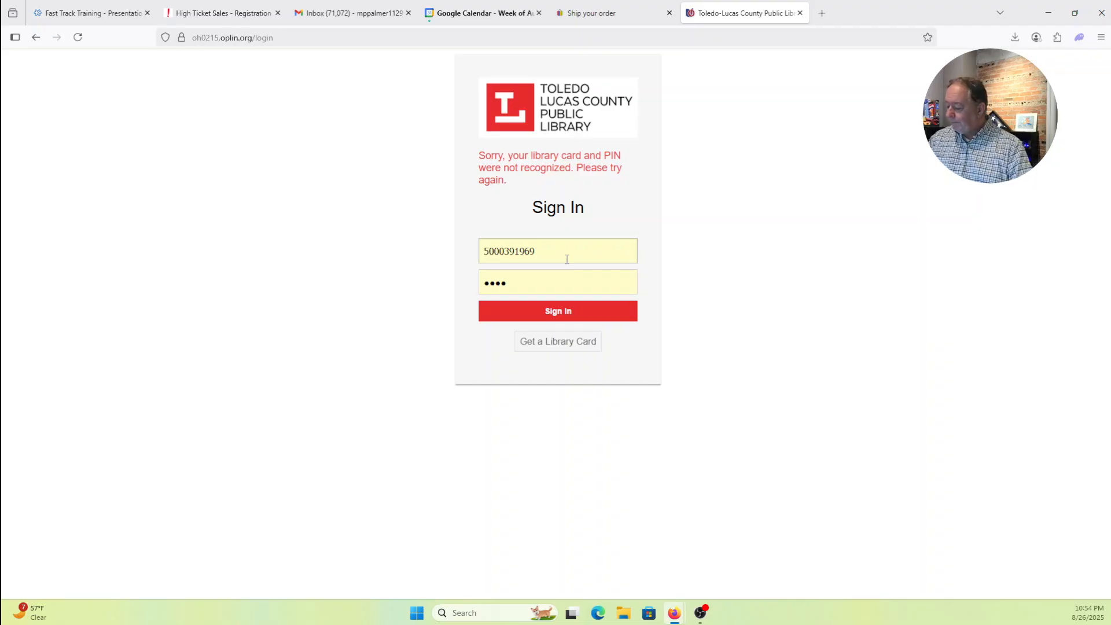
{"action": "double_click", "coordinate": [548, 257]}
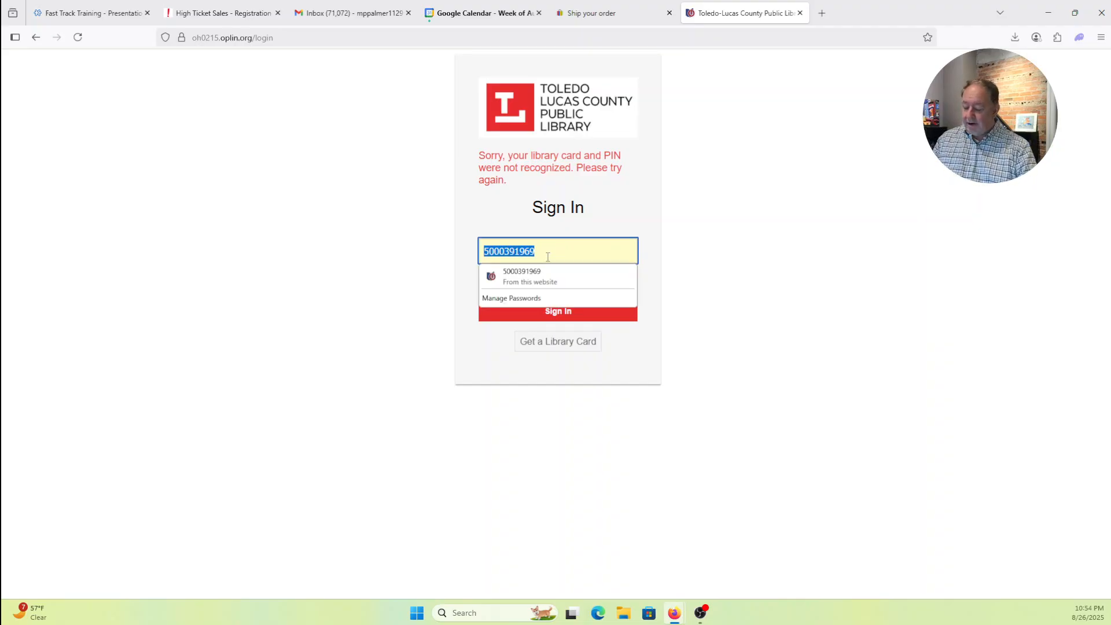
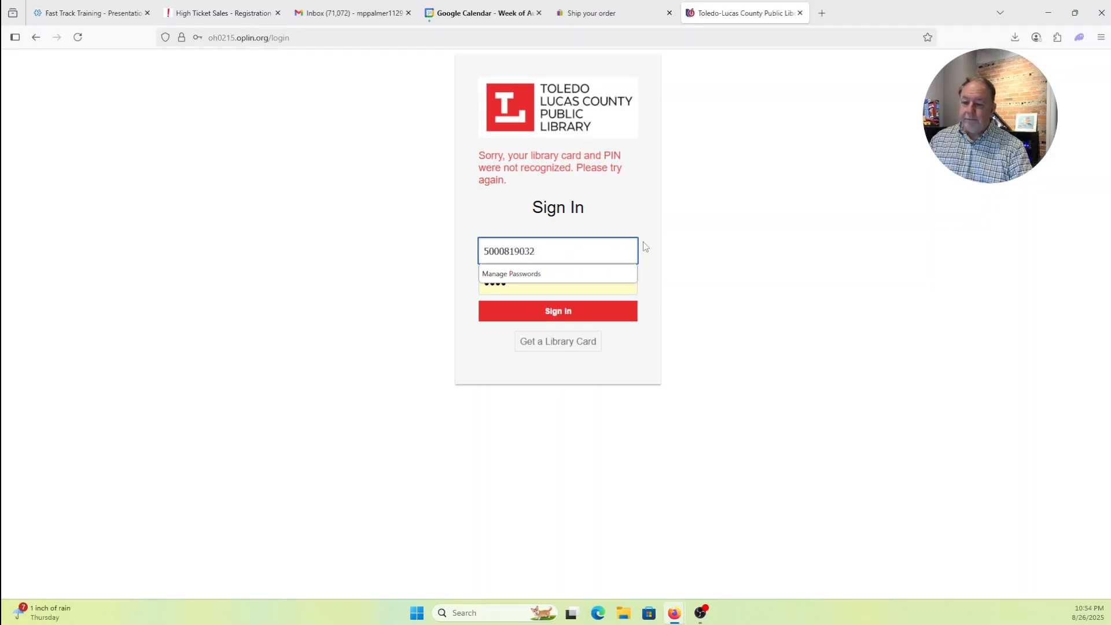
{"action": "left_click", "coordinate": [671, 238]}
{"action": "left_click", "coordinate": [590, 316]}
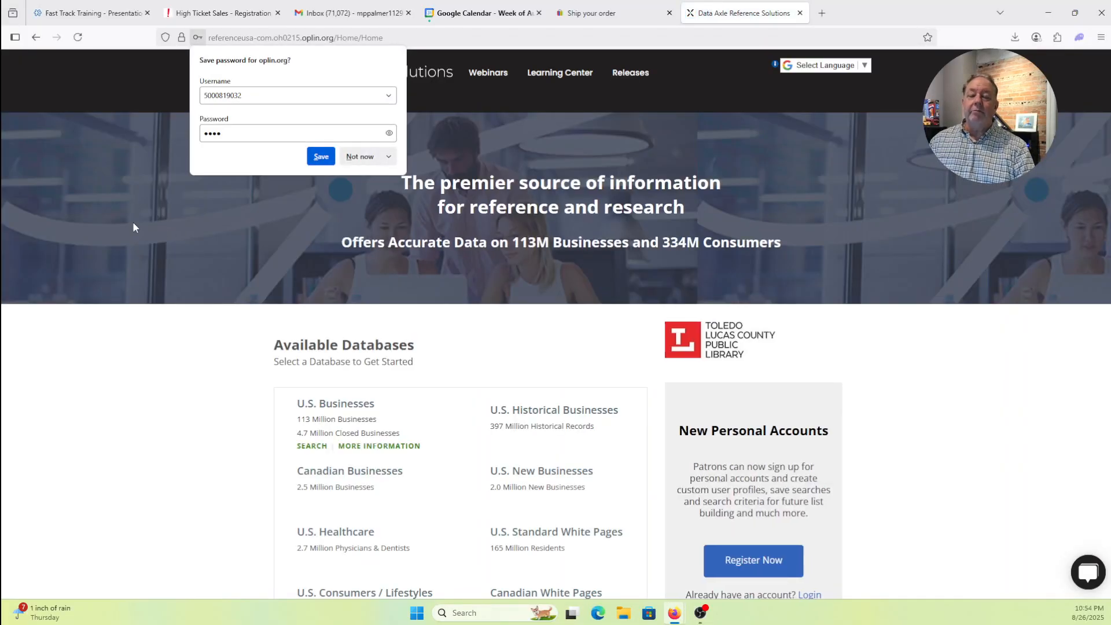
- Save the library login in Firefox and open the U.S. Businesses database
{"action": "left_click", "coordinate": [320, 156]}
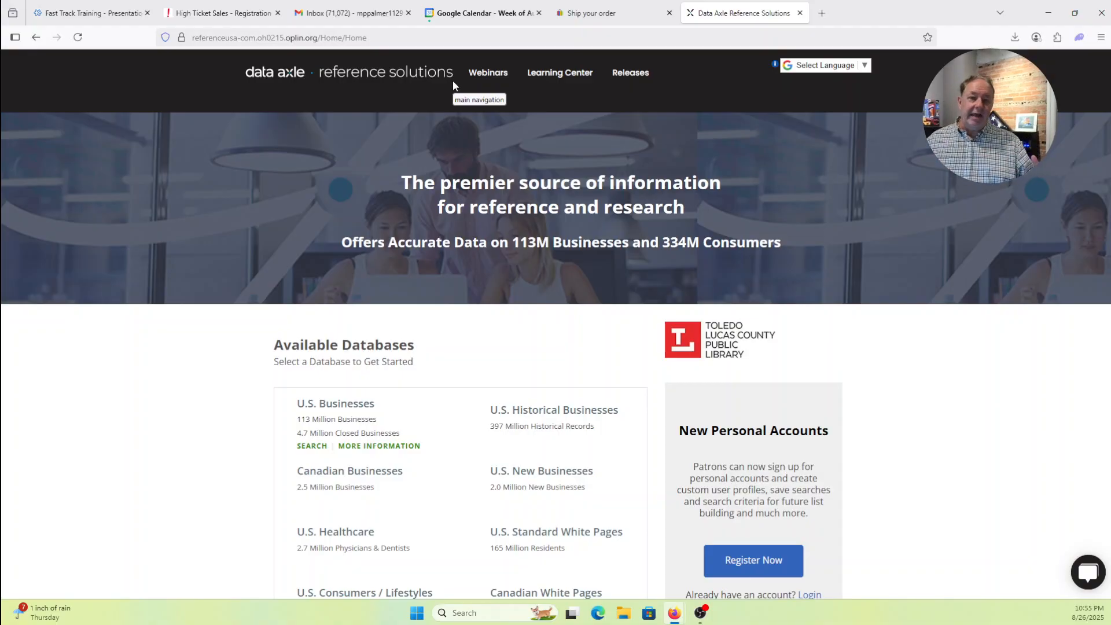
{"action": "left_click", "coordinate": [347, 406]}
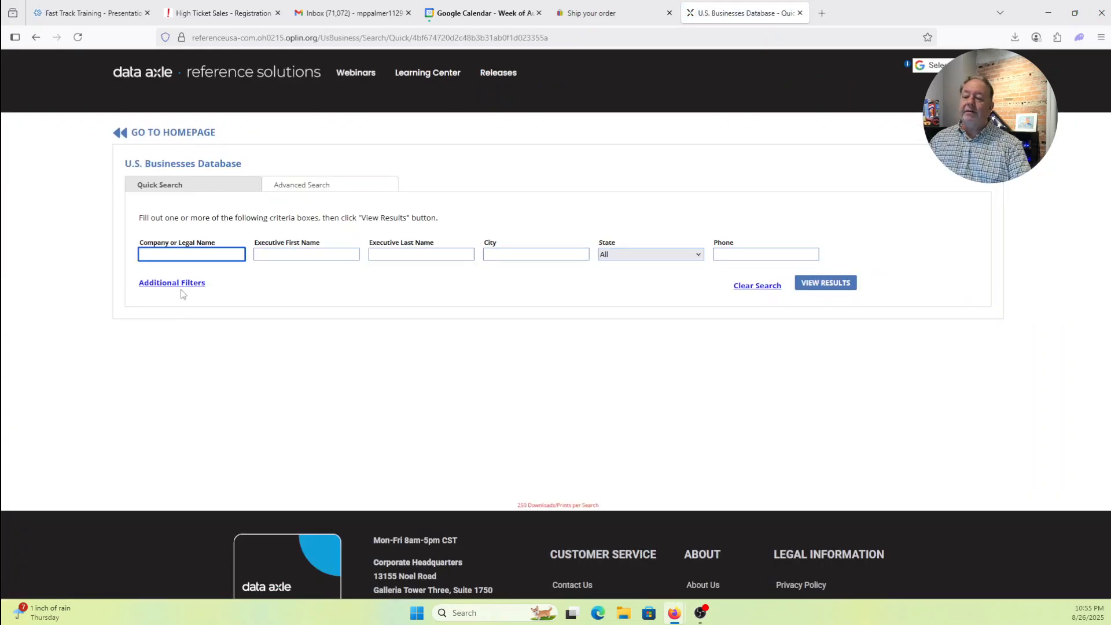
- Switch to Advanced Search and add the Executive Name and Keyword/SIC/NAICS criteria
{"action": "left_click", "coordinate": [314, 191]}
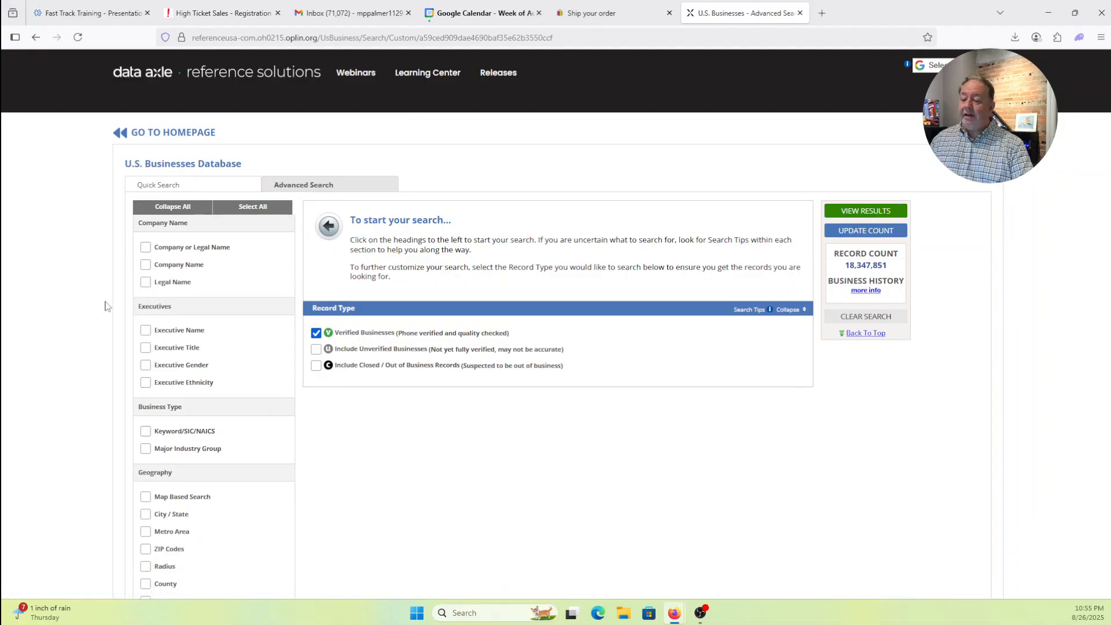
{"action": "left_click", "coordinate": [147, 331]}
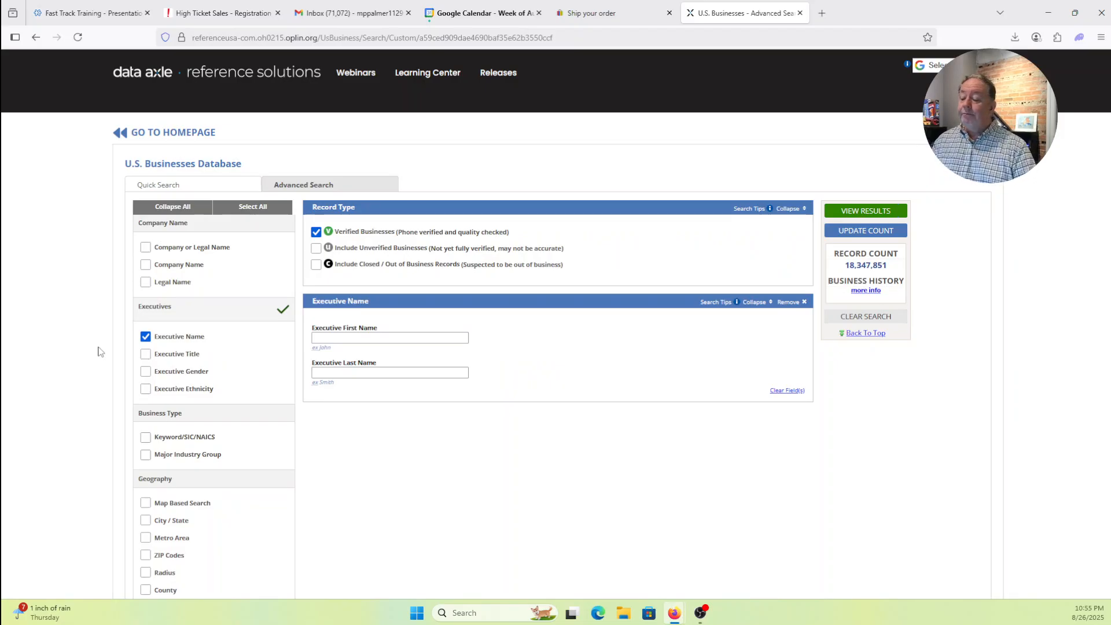
{"action": "scroll", "coordinate": [99, 351], "scroll_direction": "down", "scroll_amount": 1}
{"action": "scroll", "coordinate": [100, 351], "scroll_direction": "down", "scroll_amount": 1}
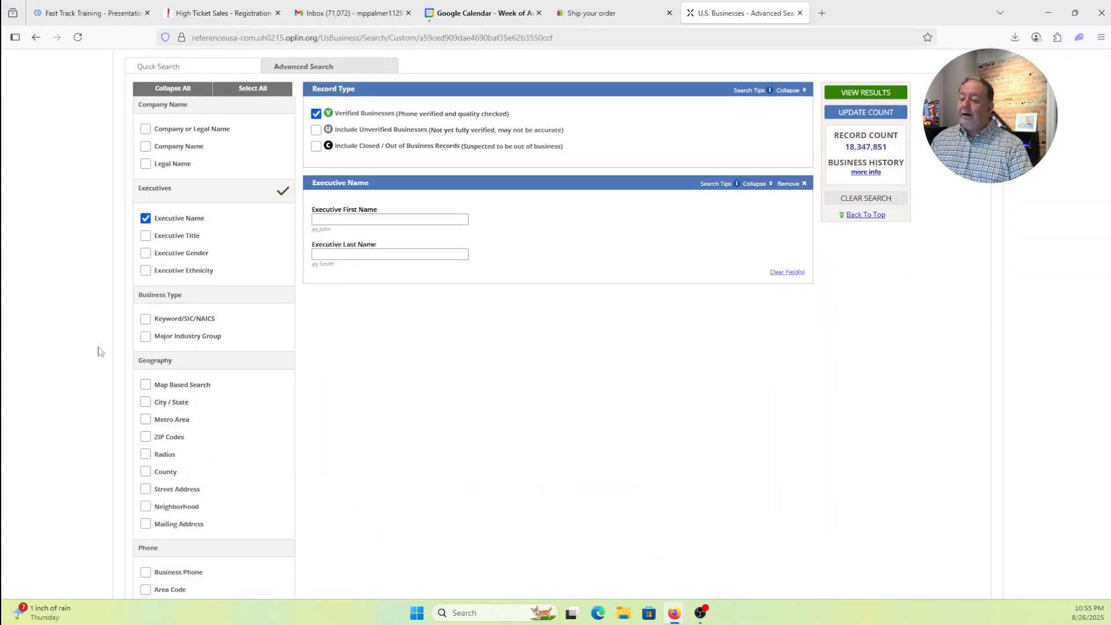
{"action": "scroll", "coordinate": [100, 352], "scroll_direction": "down", "scroll_amount": 1}
{"action": "left_click", "coordinate": [146, 259]}
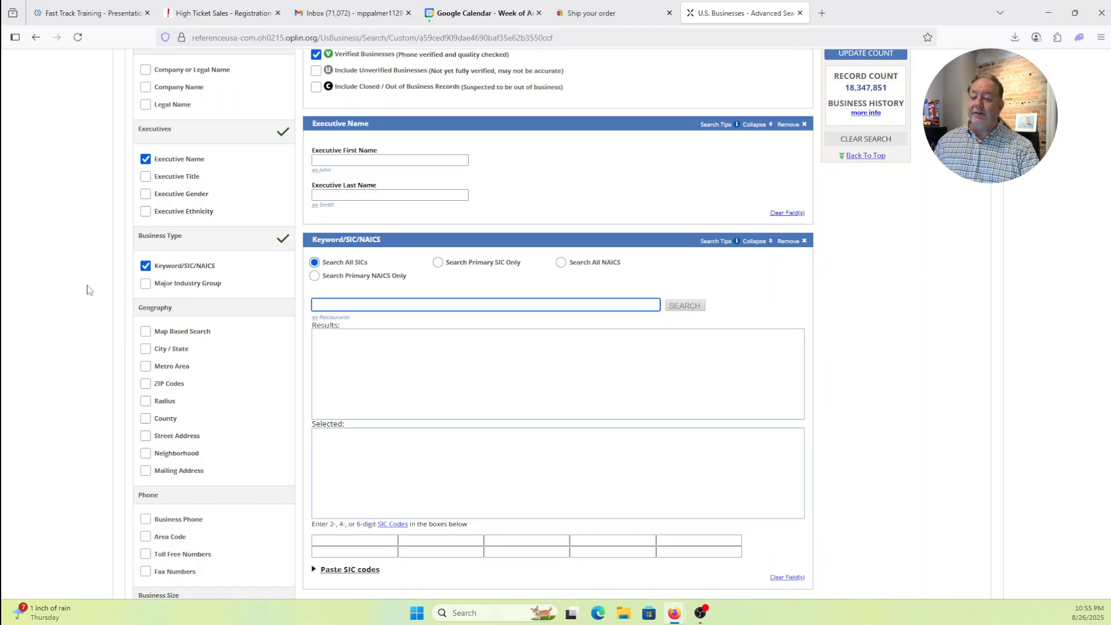
- Add the City / State, Sales Volume and Headquarter/Branch criteria to the search form
{"action": "scroll", "coordinate": [87, 289], "scroll_direction": "down", "scroll_amount": 1}
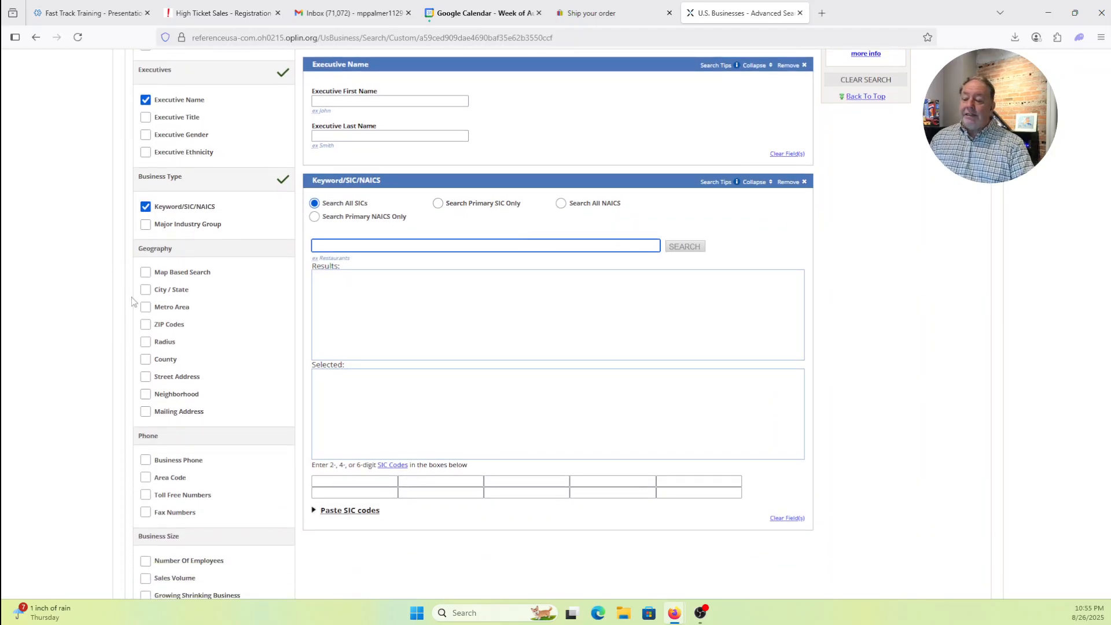
{"action": "left_click", "coordinate": [146, 291]}
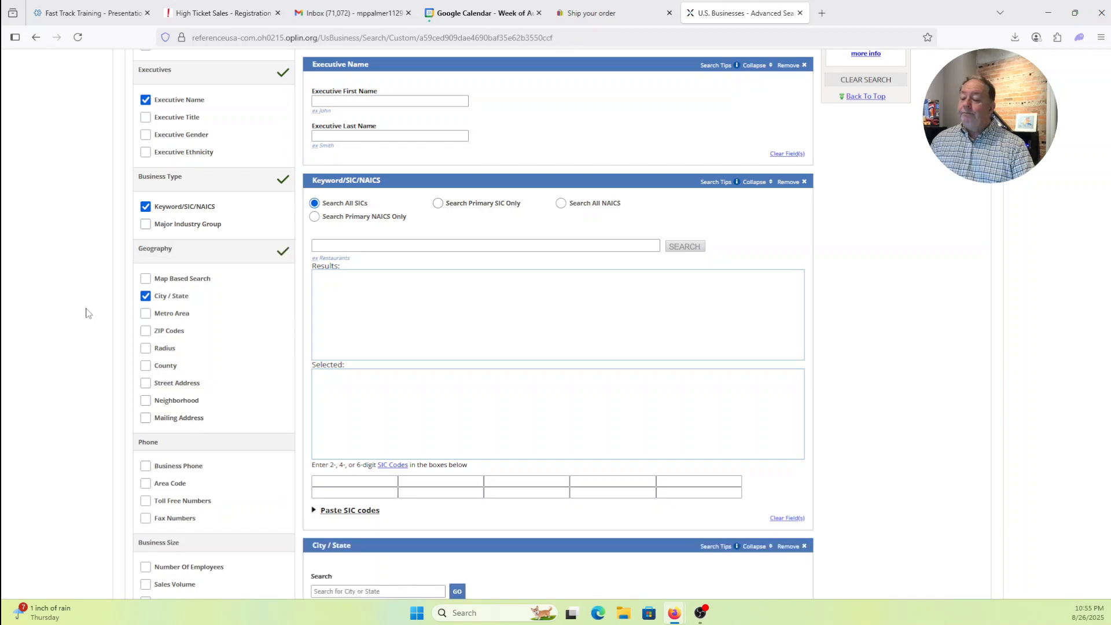
{"action": "scroll", "coordinate": [86, 313], "scroll_direction": "down", "scroll_amount": 4}
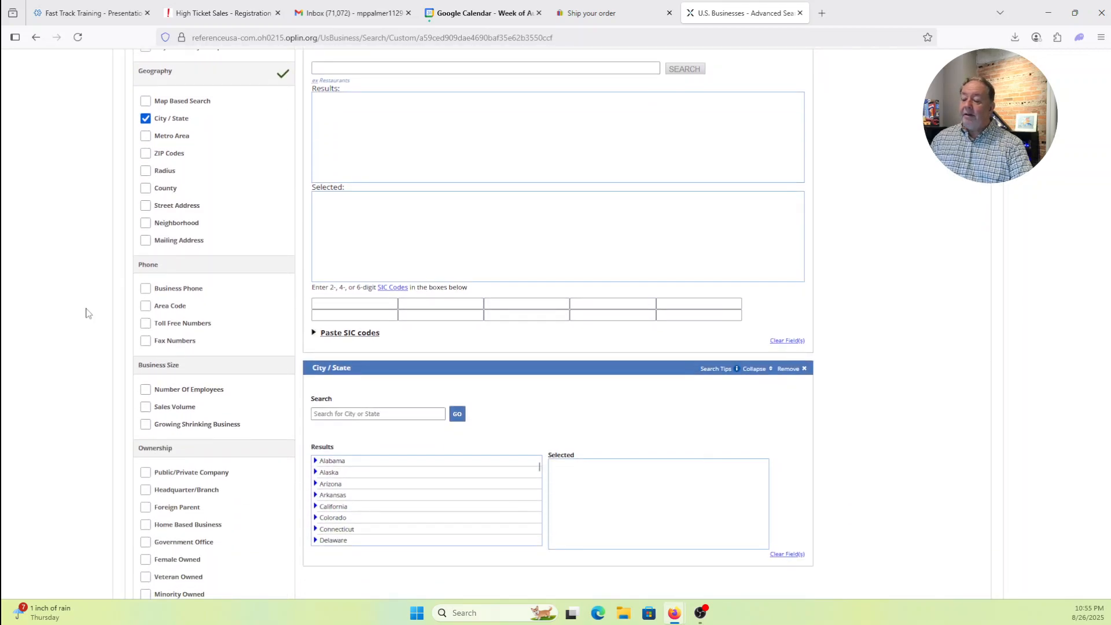
{"action": "scroll", "coordinate": [87, 313], "scroll_direction": "down", "scroll_amount": 1}
{"action": "left_click", "coordinate": [145, 295]}
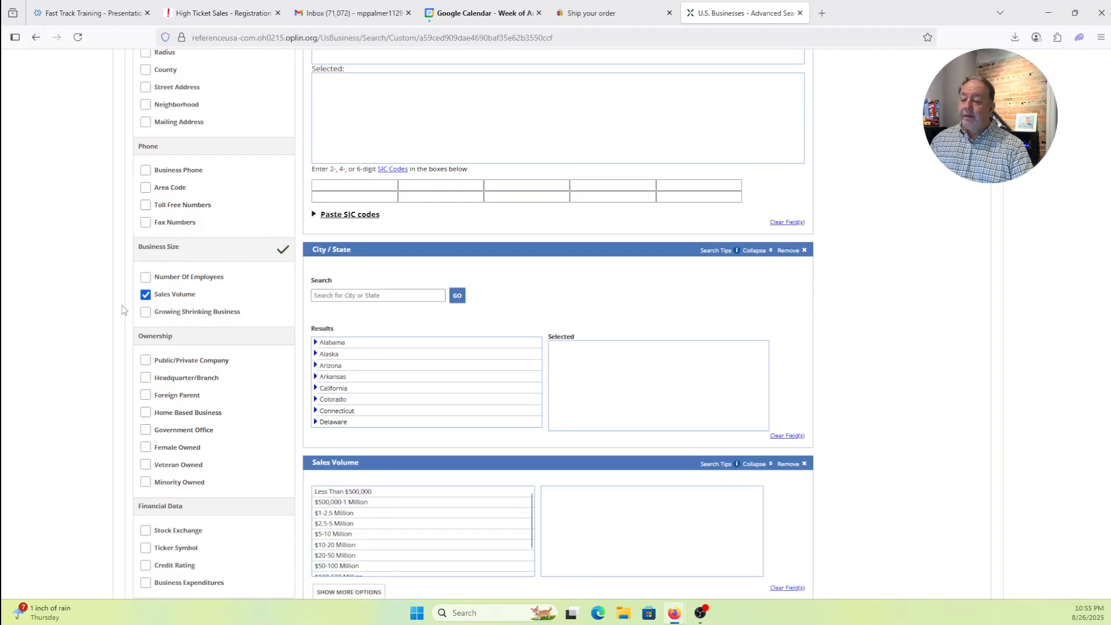
{"action": "scroll", "coordinate": [123, 310], "scroll_direction": "down", "scroll_amount": 2}
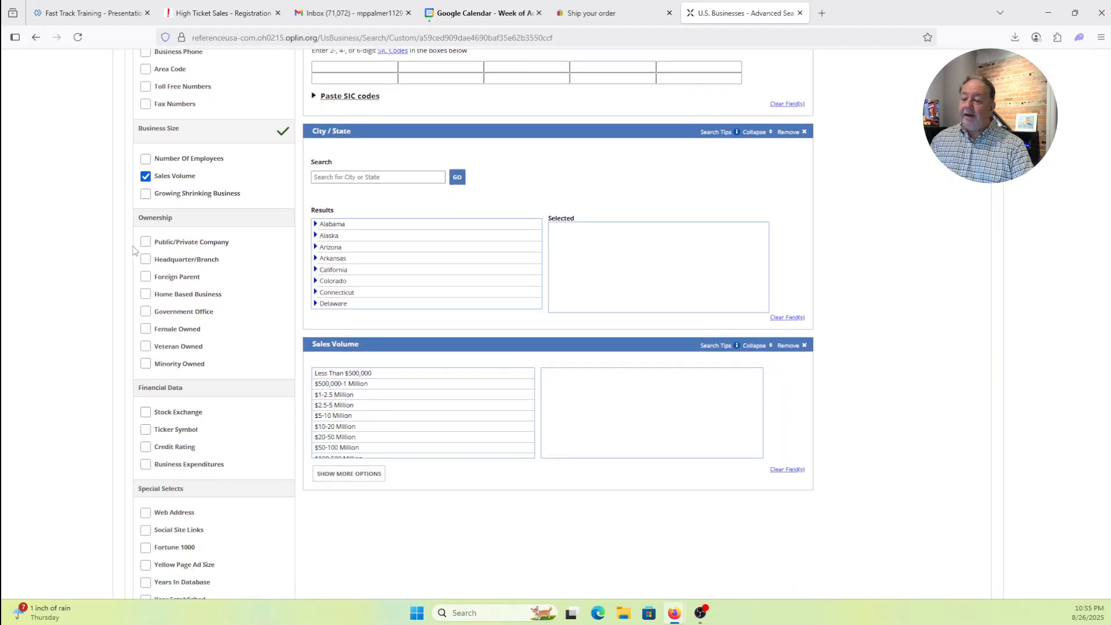
{"action": "left_click", "coordinate": [145, 260]}
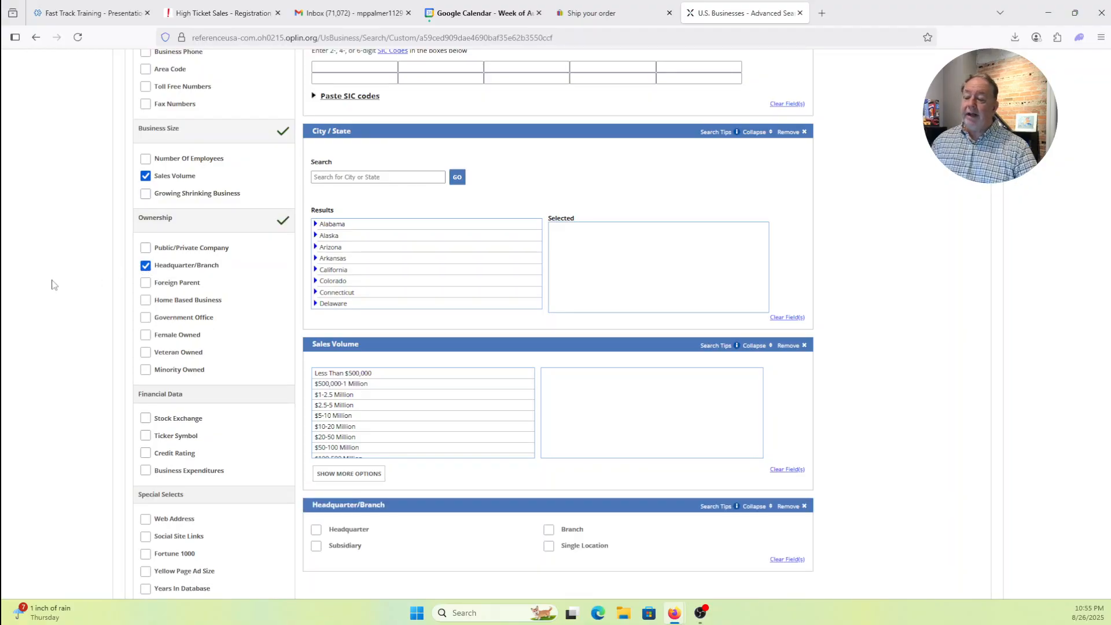
{"action": "scroll", "coordinate": [52, 285], "scroll_direction": "down", "scroll_amount": 2}
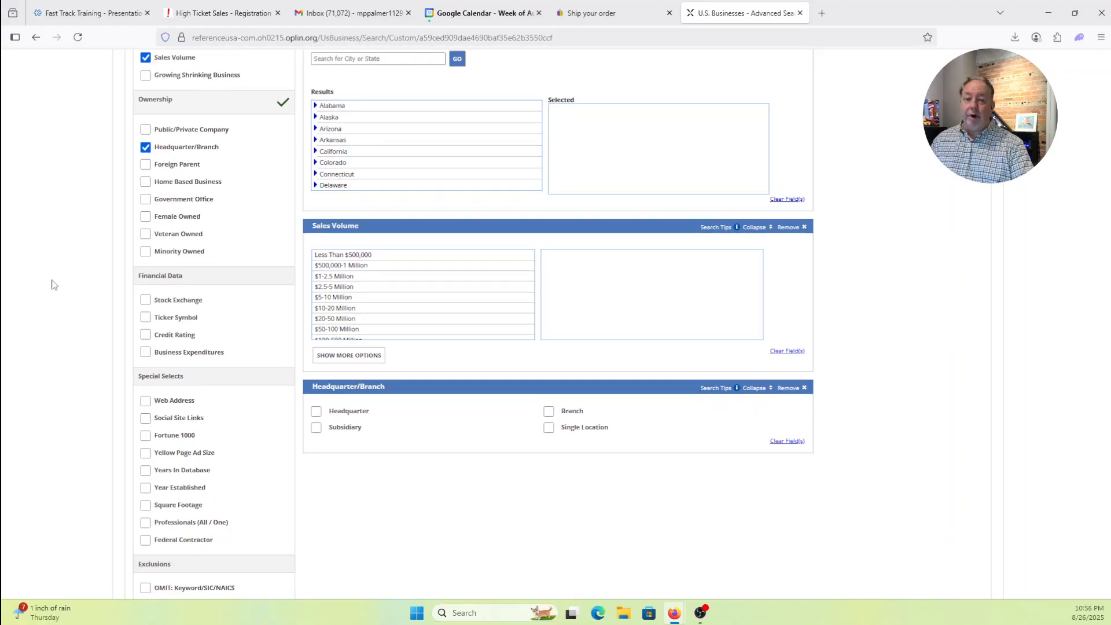
{"action": "scroll", "coordinate": [54, 284], "scroll_direction": "down", "scroll_amount": 2}
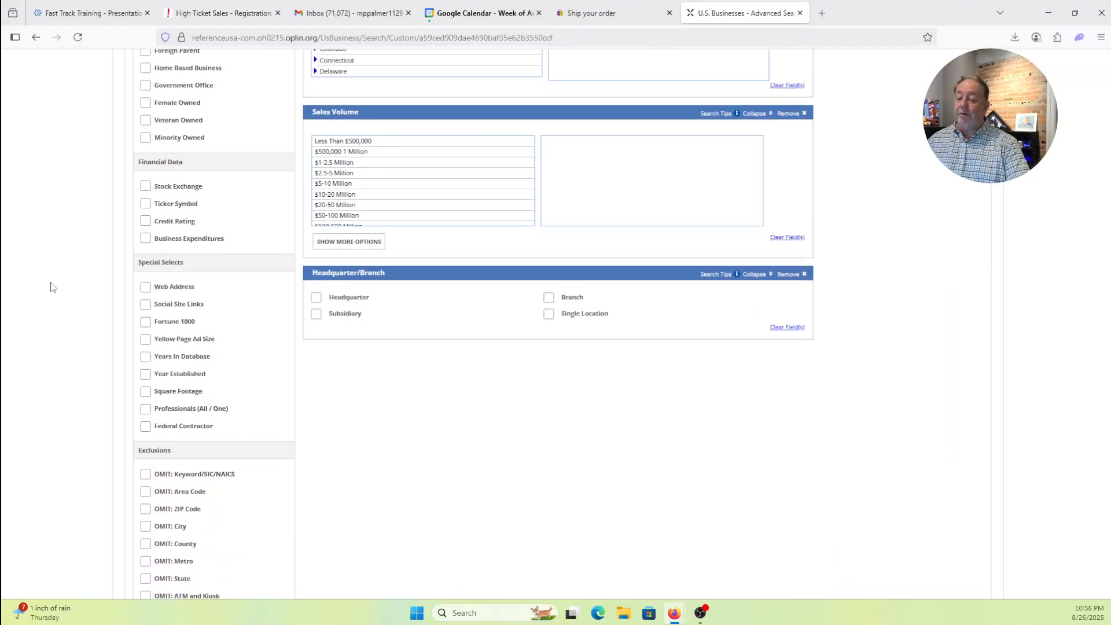
{"action": "scroll", "coordinate": [52, 286], "scroll_direction": "down", "scroll_amount": 3}
{"action": "scroll", "coordinate": [53, 289], "scroll_direction": "up", "scroll_amount": 5}
{"action": "scroll", "coordinate": [53, 291], "scroll_direction": "up", "scroll_amount": 15}
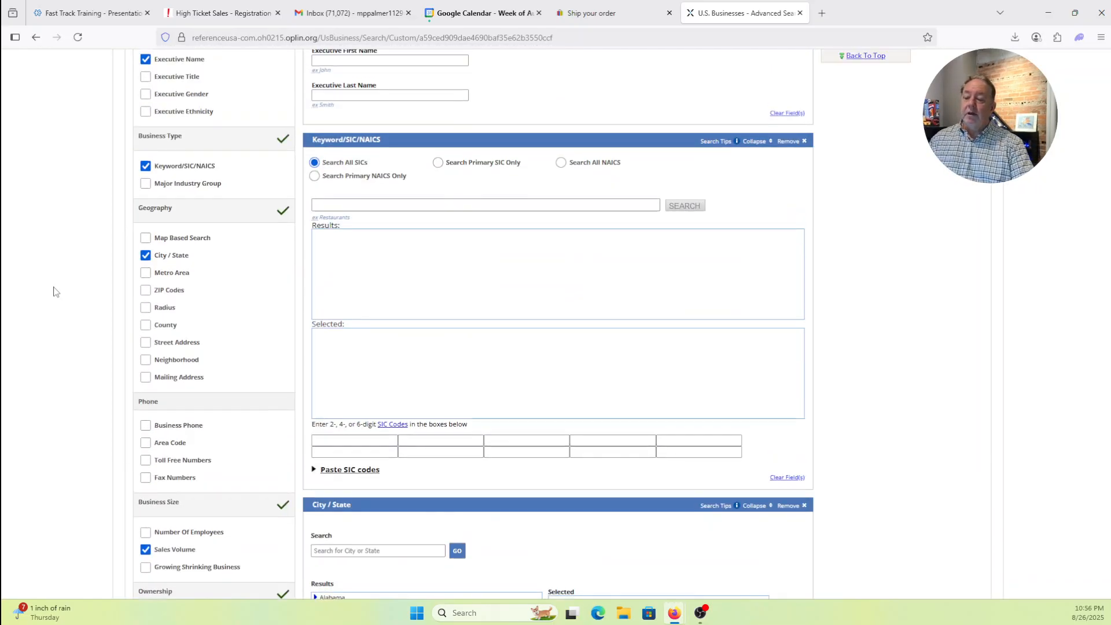
{"action": "scroll", "coordinate": [56, 291], "scroll_direction": "up", "scroll_amount": 2}
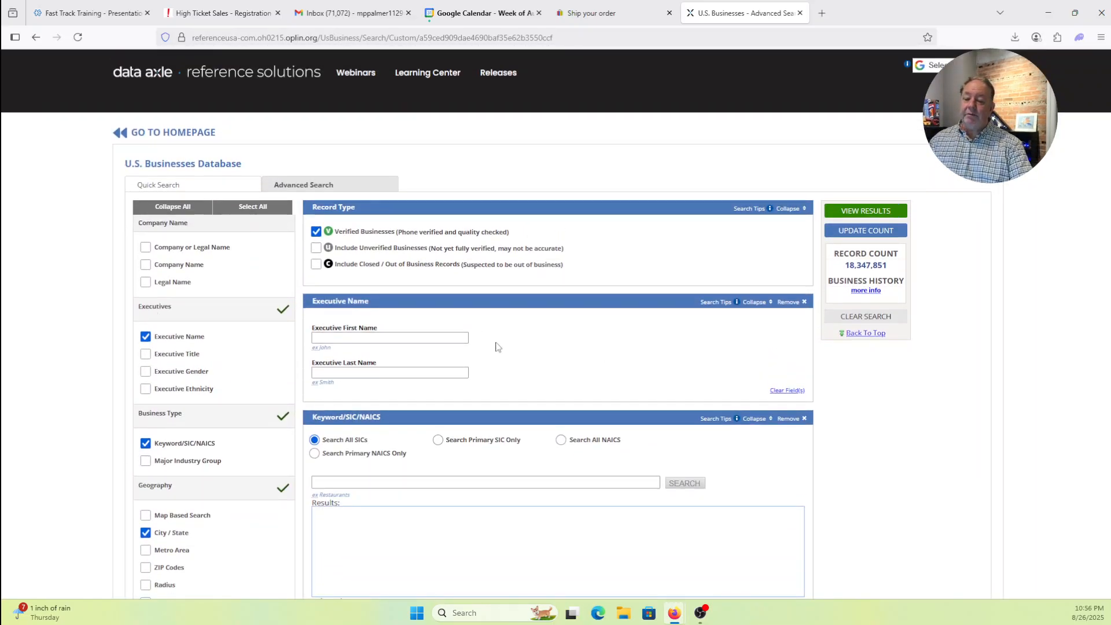
- Replace Executive Name with Executive Title, choosing Chief Executive Officer and Chief Financial Officer
{"action": "left_click", "coordinate": [145, 354]}
{"action": "left_click", "coordinate": [145, 336]}
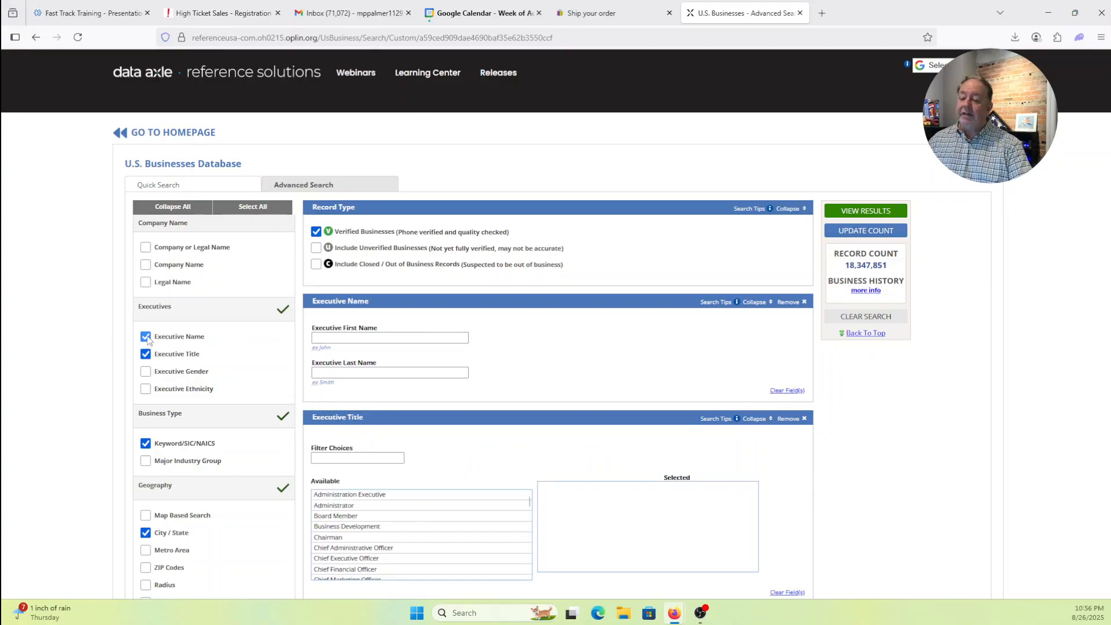
{"action": "scroll", "coordinate": [616, 306], "scroll_direction": "down", "scroll_amount": 2}
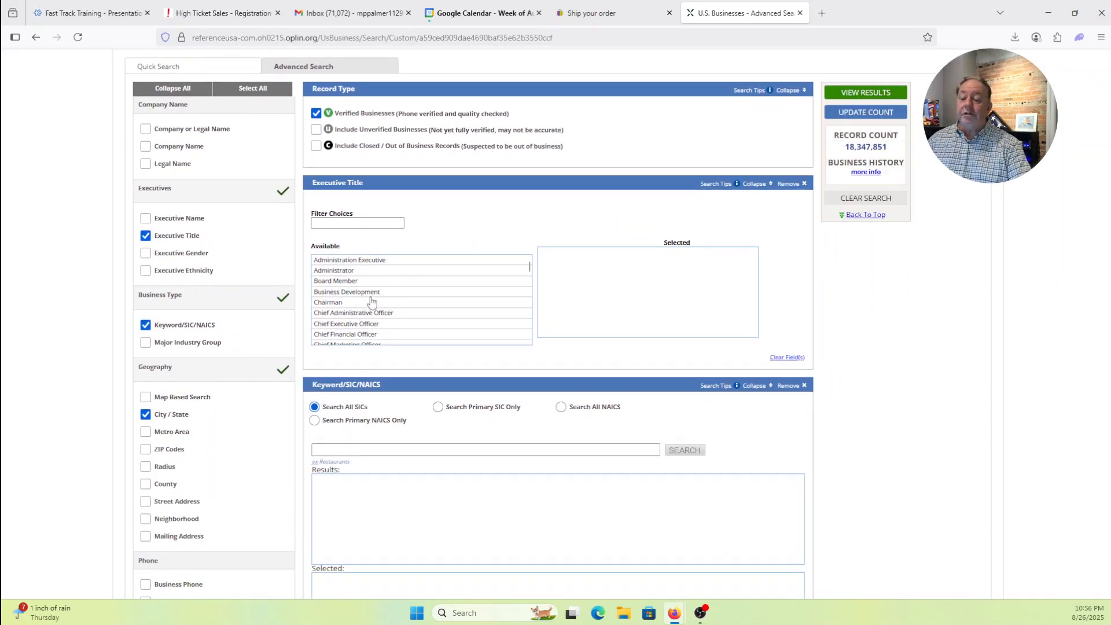
{"action": "double_click", "coordinate": [347, 326]}
{"action": "scroll", "coordinate": [410, 307], "scroll_direction": "down", "scroll_amount": 2}
{"action": "double_click", "coordinate": [324, 286]}
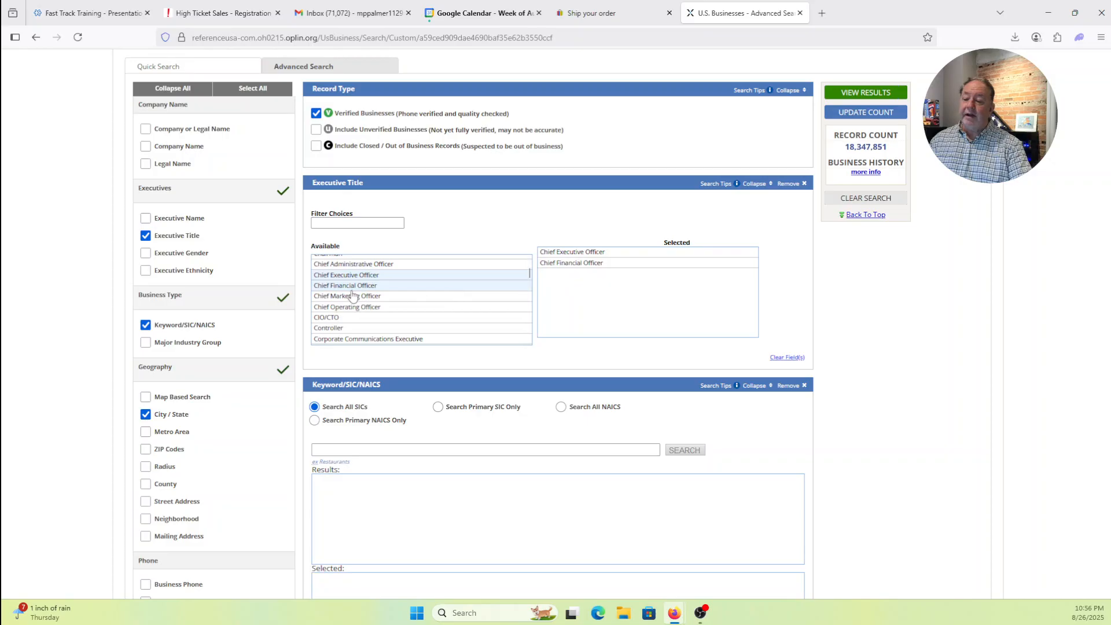
- Add Owner, Partner, President and Principal to the selected executive titles
{"action": "scroll", "coordinate": [402, 297], "scroll_direction": "down", "scroll_amount": 2}
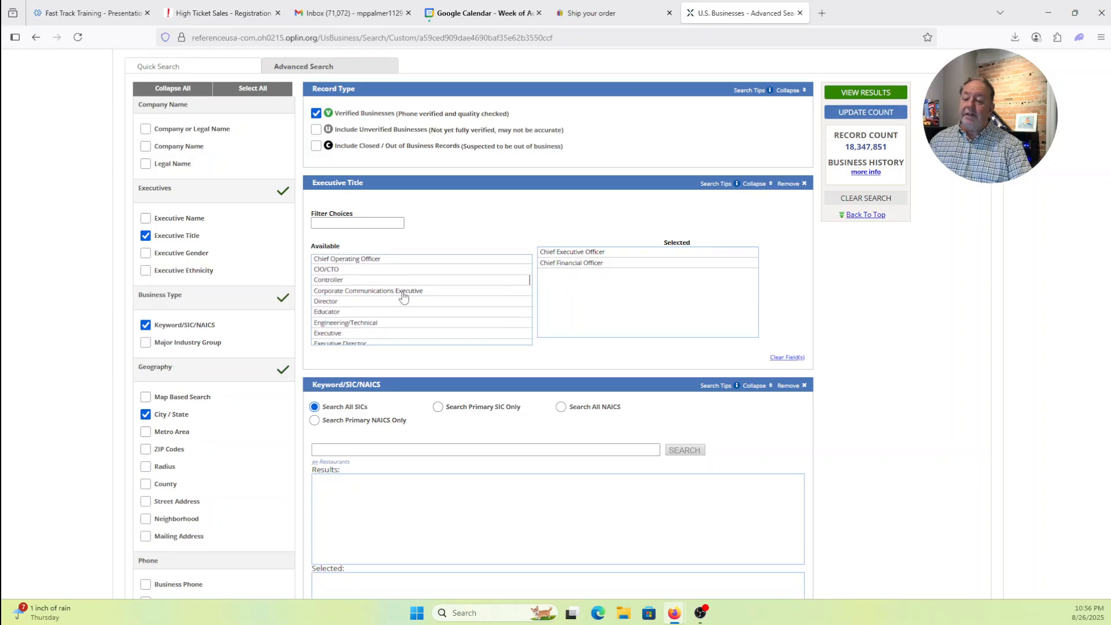
{"action": "scroll", "coordinate": [403, 297], "scroll_direction": "down", "scroll_amount": 5}
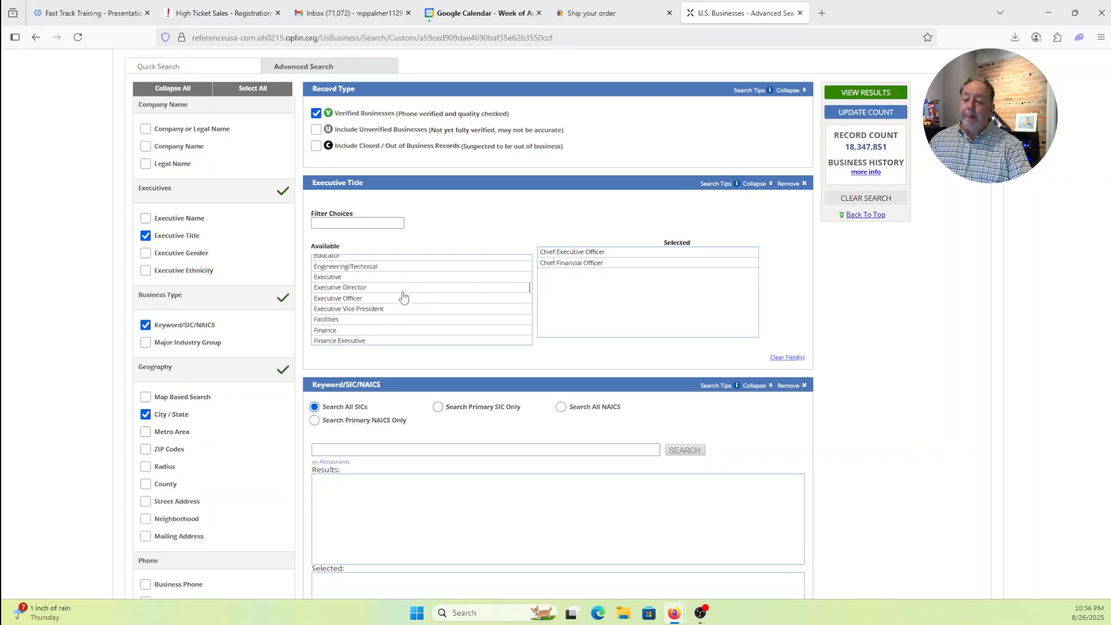
{"action": "scroll", "coordinate": [404, 297], "scroll_direction": "down", "scroll_amount": 3}
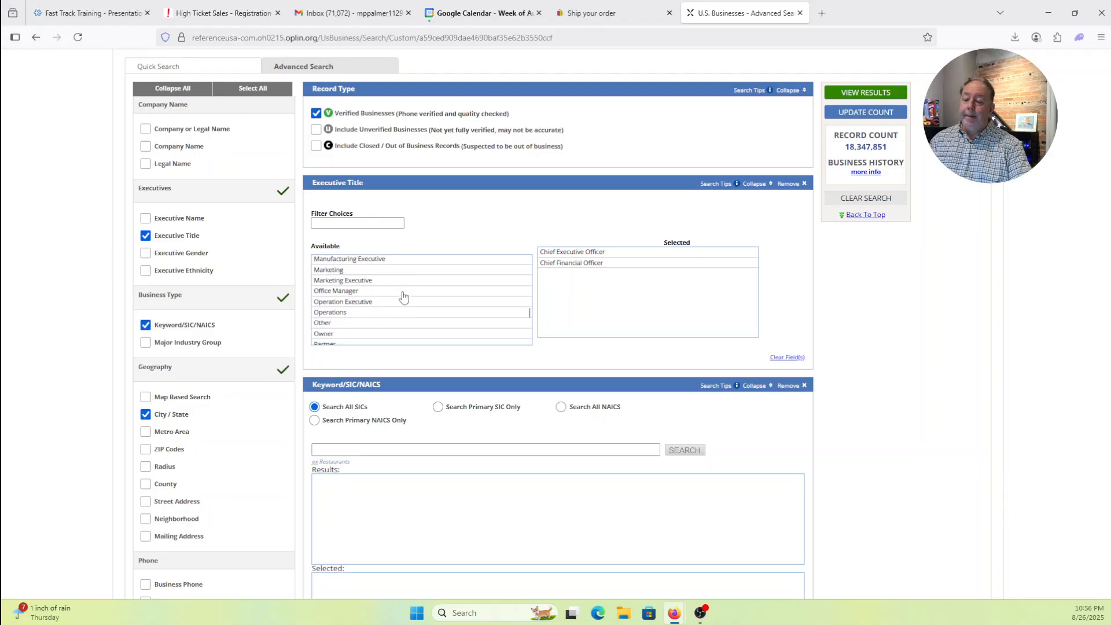
{"action": "scroll", "coordinate": [404, 297], "scroll_direction": "down", "scroll_amount": 2}
{"action": "left_click", "coordinate": [327, 286]}
{"action": "left_click", "coordinate": [338, 296]}
{"action": "left_click", "coordinate": [344, 306]}
{"action": "left_click", "coordinate": [349, 317]}
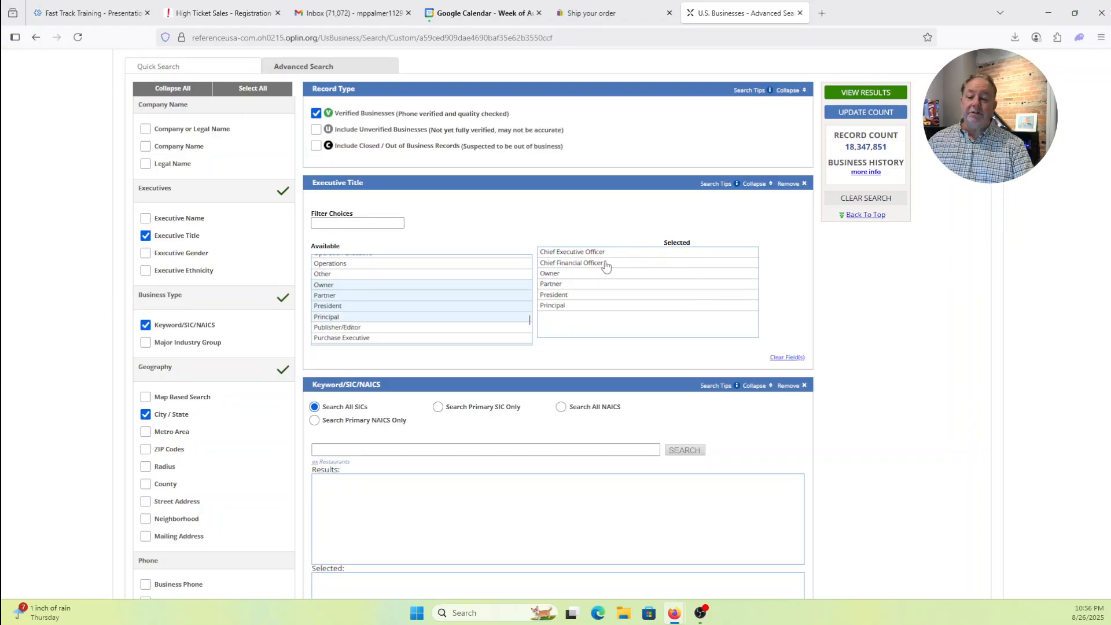
{"action": "scroll", "coordinate": [503, 276], "scroll_direction": "down", "scroll_amount": 3}
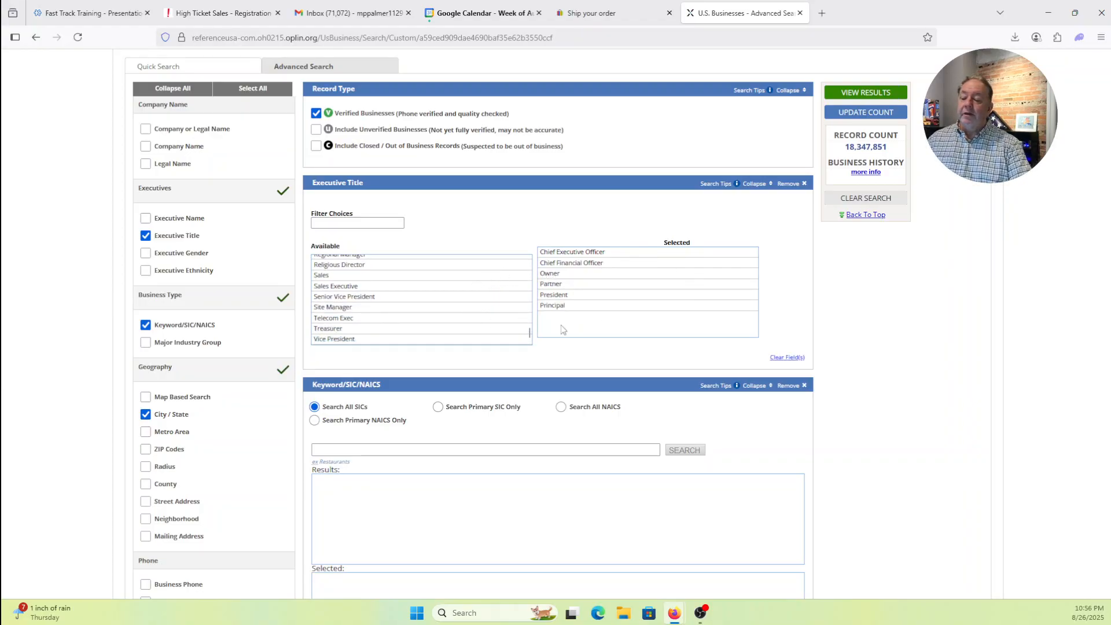
{"action": "scroll", "coordinate": [825, 309], "scroll_direction": "down", "scroll_amount": 4}
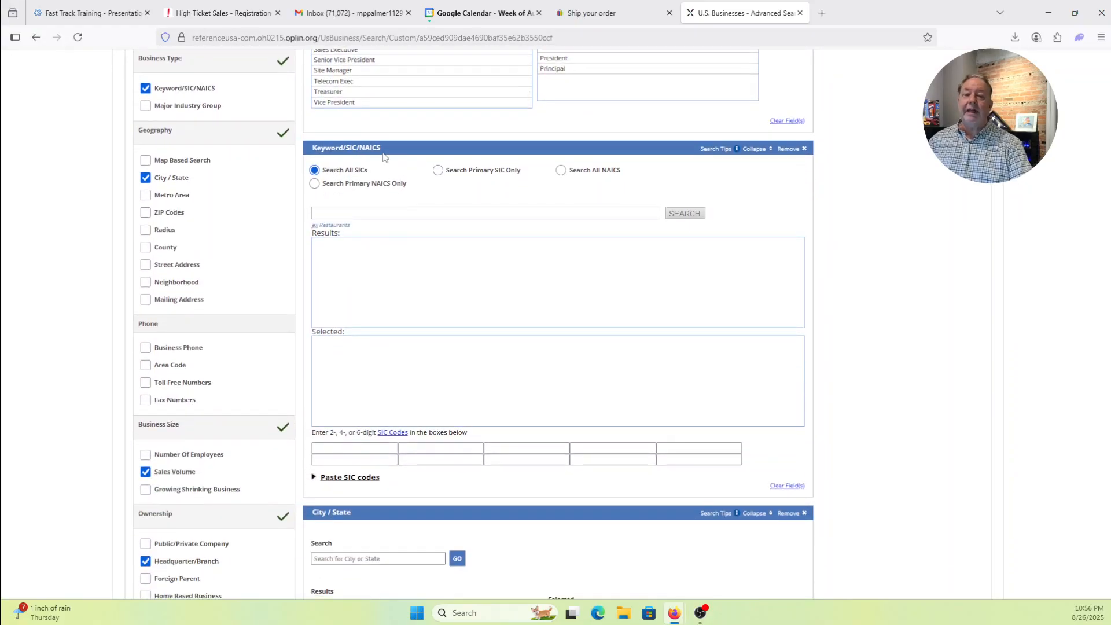
- Search the Keyword/SIC/NAICS codes for 'heating and cooling'
{"action": "left_click", "coordinate": [347, 211]}
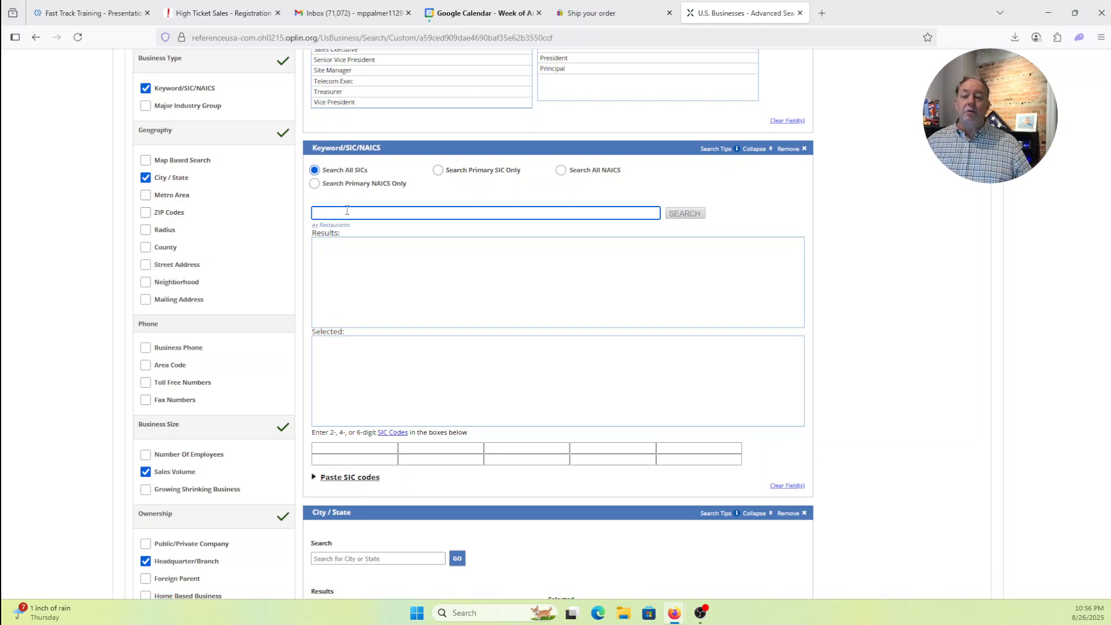
{"action": "type", "text": "he"}
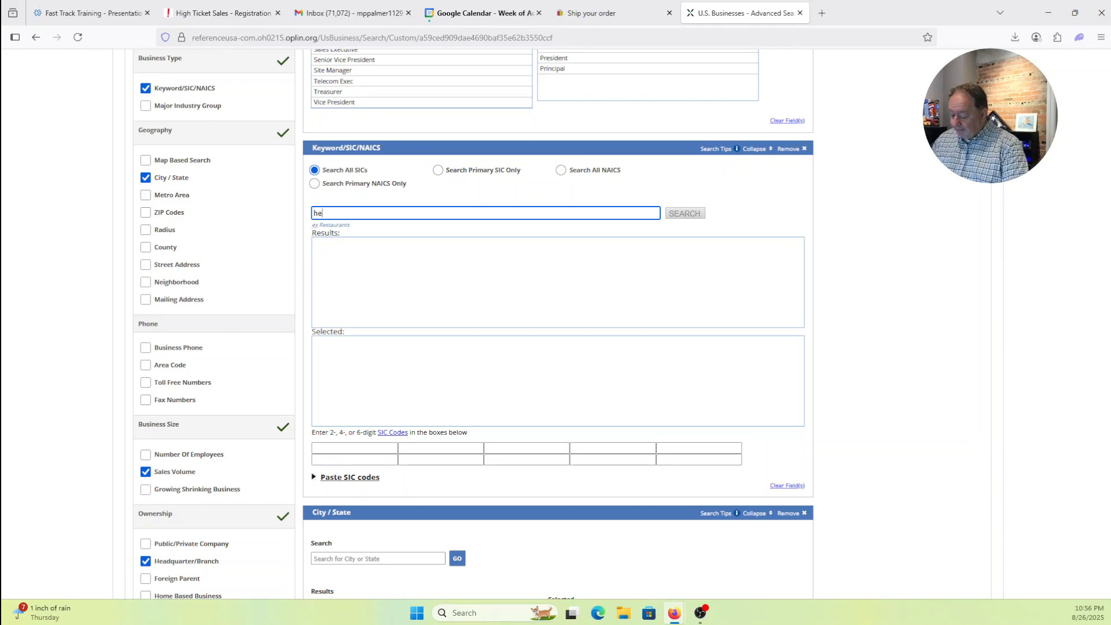
{"action": "type", "text": "ating and cooling"}
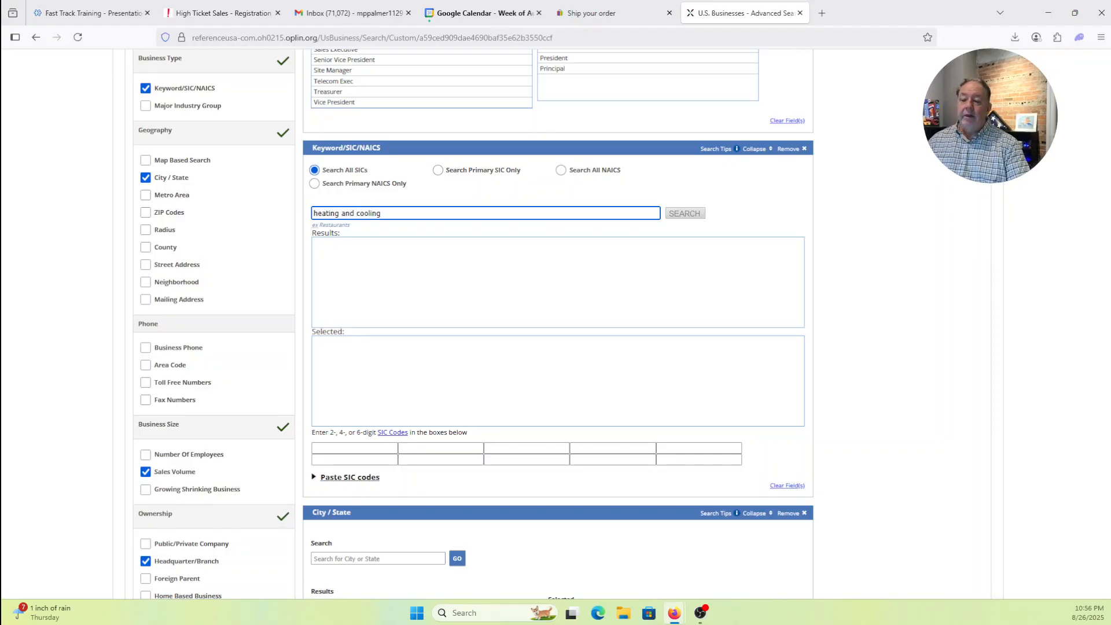
{"action": "left_click", "coordinate": [686, 214]}
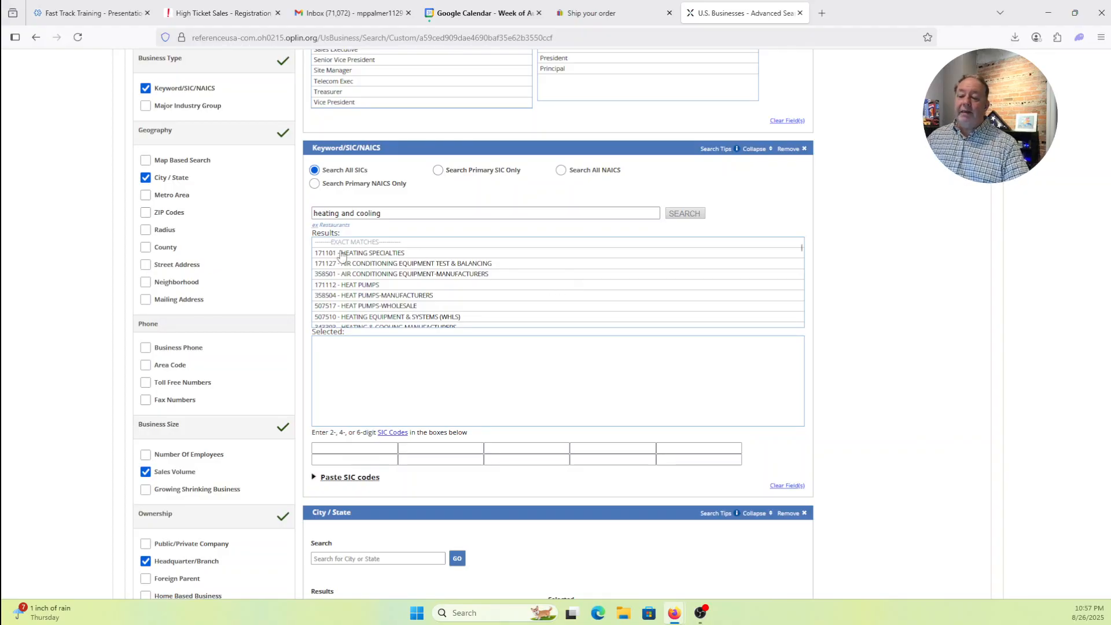
- Enter SIC code 1711 and review the heating and cooling SIC results
{"action": "left_click", "coordinate": [349, 447]}
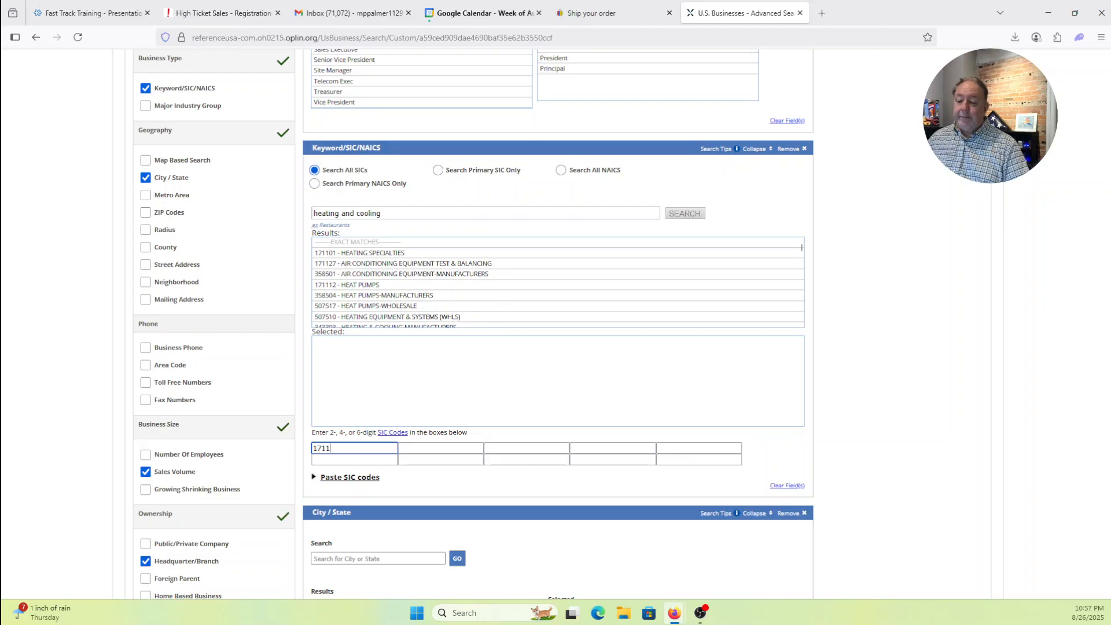
{"action": "left_click", "coordinate": [857, 375]}
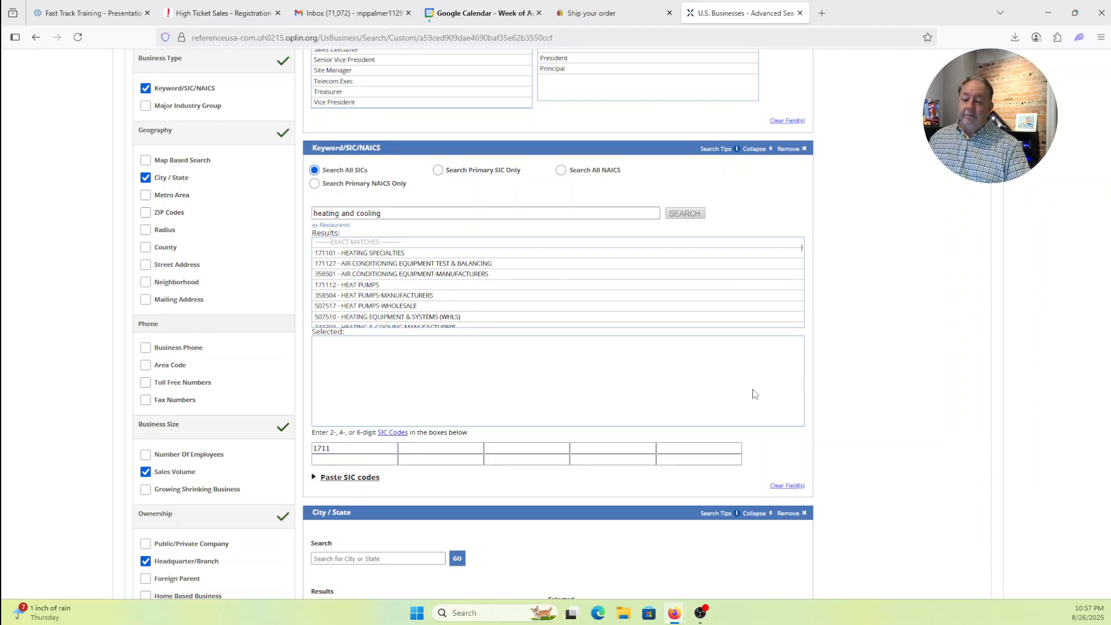
{"action": "scroll", "coordinate": [662, 391], "scroll_direction": "down", "scroll_amount": 1}
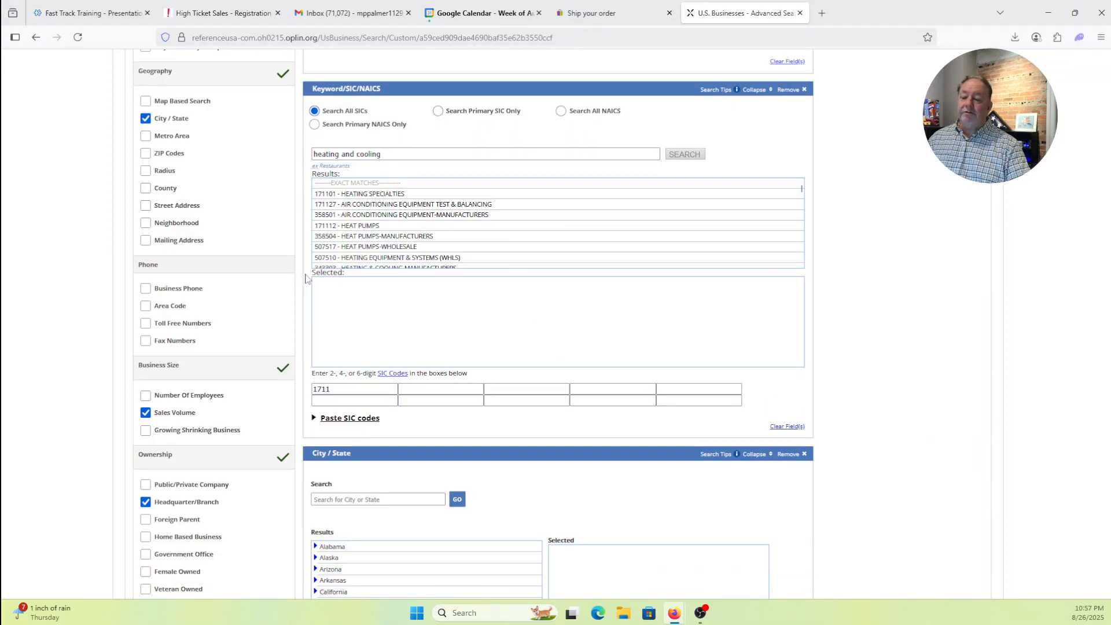
{"action": "scroll", "coordinate": [408, 211], "scroll_direction": "down", "scroll_amount": 1}
{"action": "scroll", "coordinate": [408, 211], "scroll_direction": "down", "scroll_amount": 3}
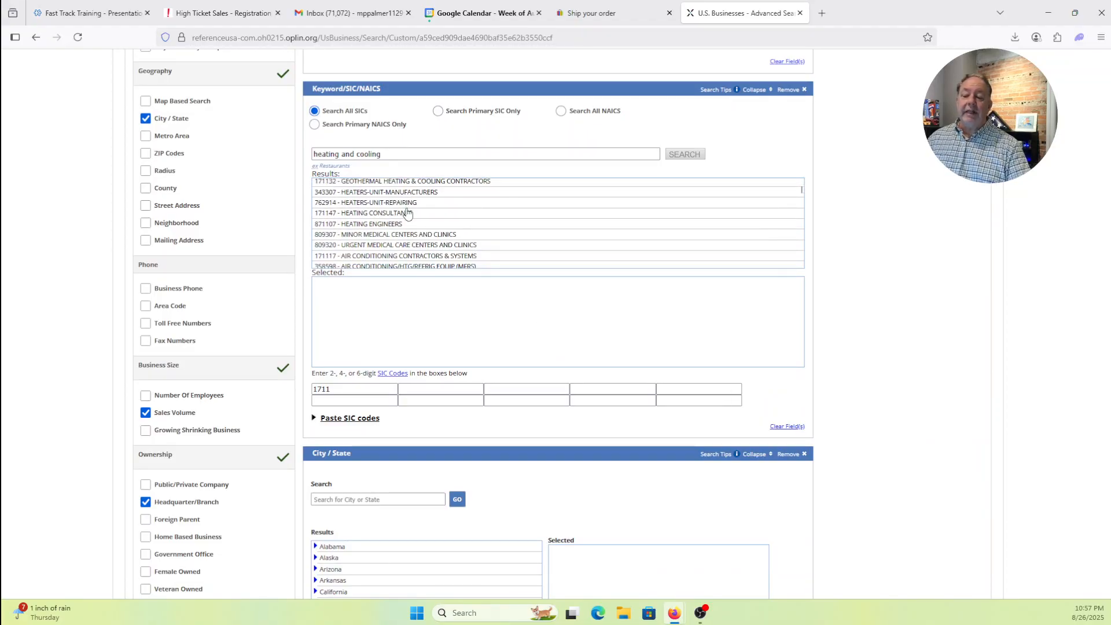
{"action": "scroll", "coordinate": [408, 213], "scroll_direction": "up", "scroll_amount": 5}
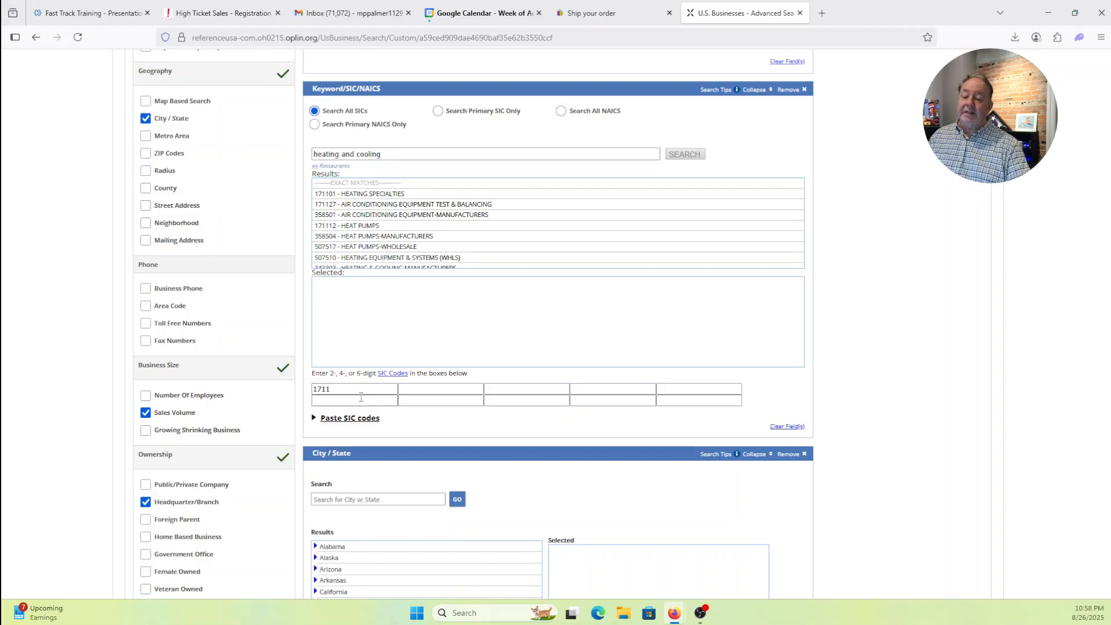
{"action": "scroll", "coordinate": [831, 298], "scroll_direction": "down", "scroll_amount": 4}
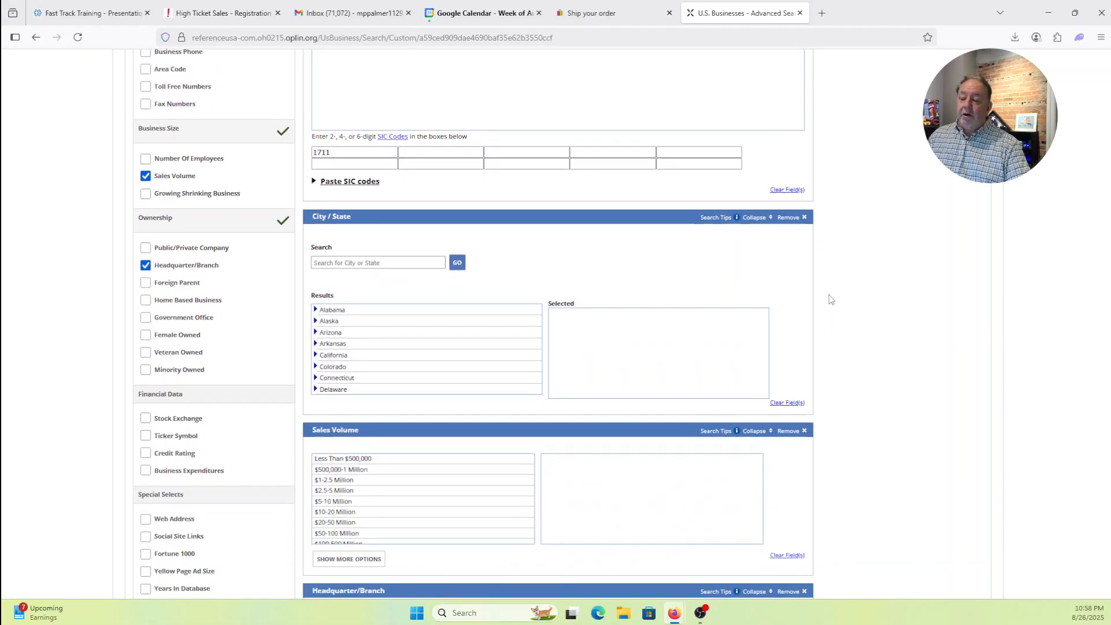
{"action": "scroll", "coordinate": [829, 295], "scroll_direction": "down", "scroll_amount": 1}
- Search cities for 'jac' and select Jacksonville, FL as the location
{"action": "left_click", "coordinate": [323, 204]}
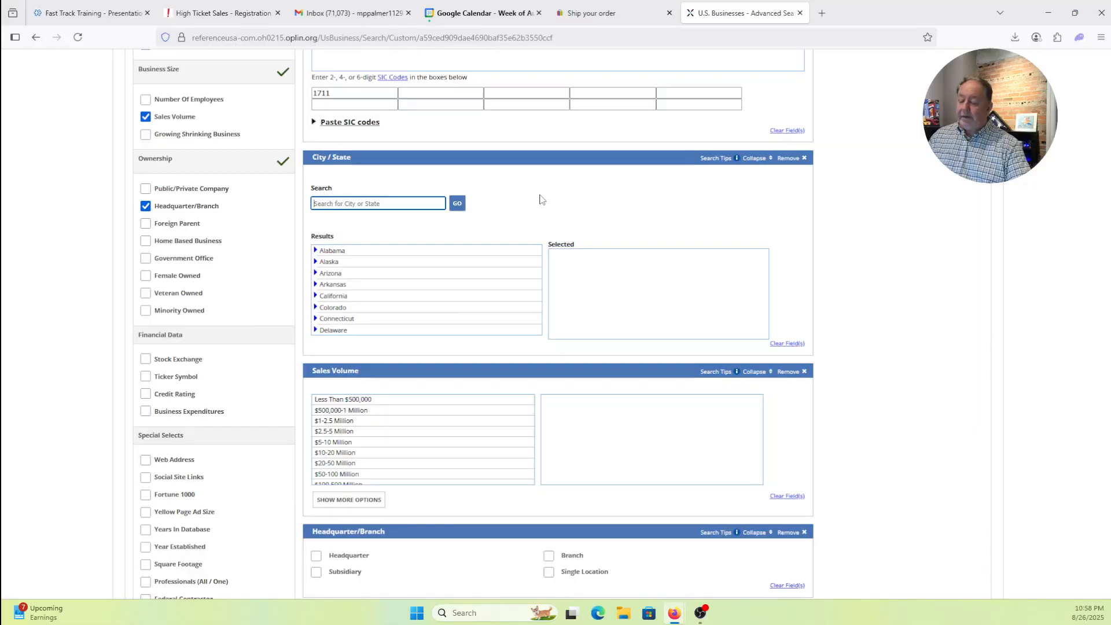
{"action": "type", "text": "jacksonville"}
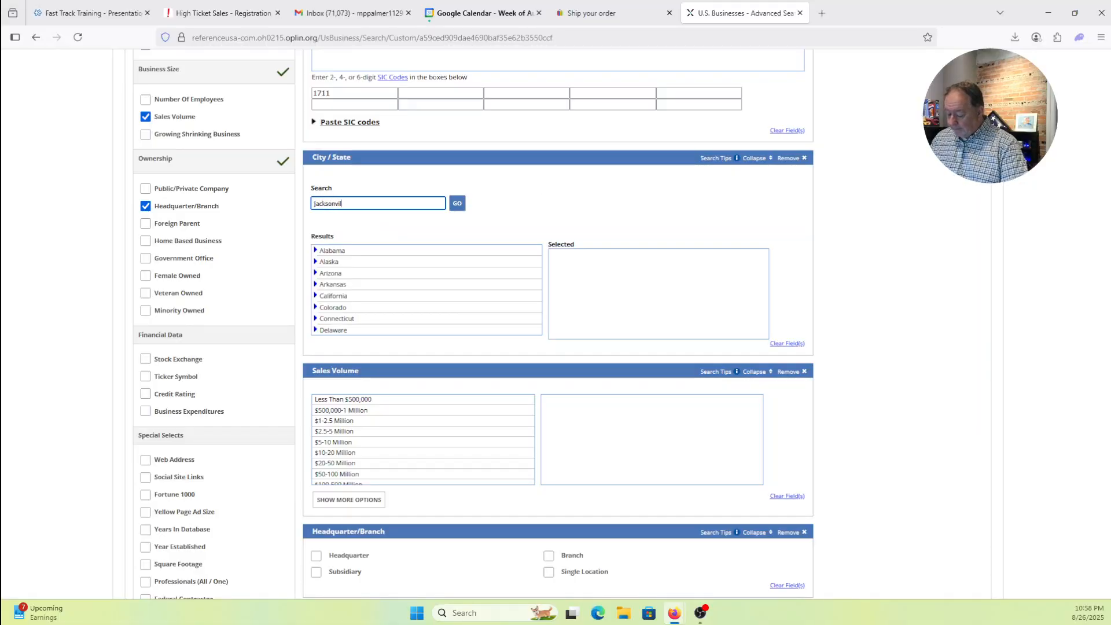
{"action": "left_click", "coordinate": [457, 203]}
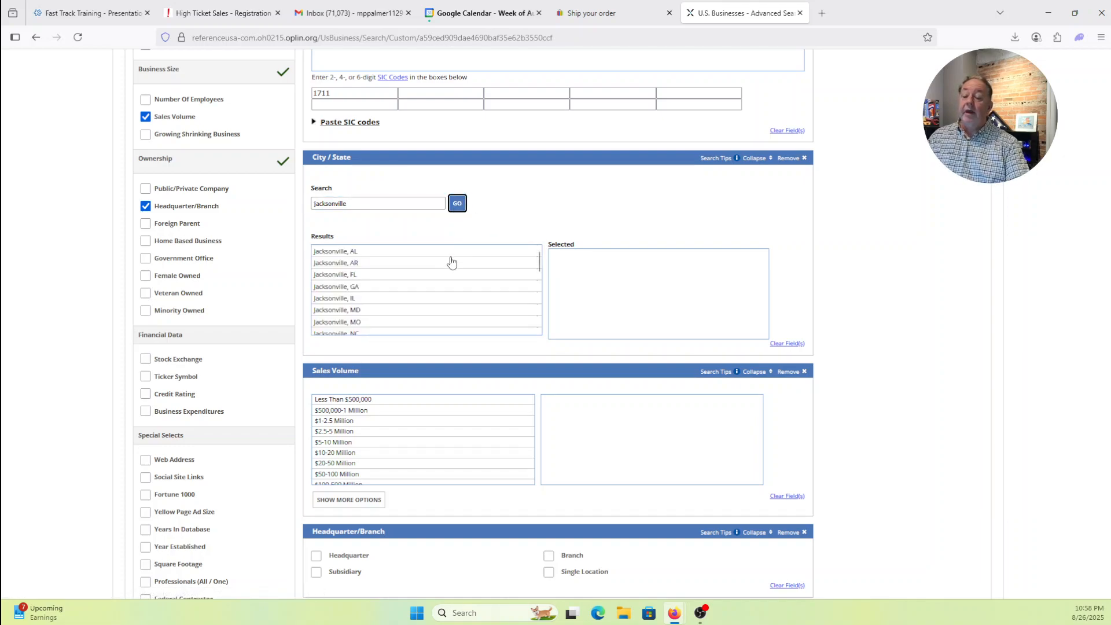
{"action": "double_click", "coordinate": [334, 275]}
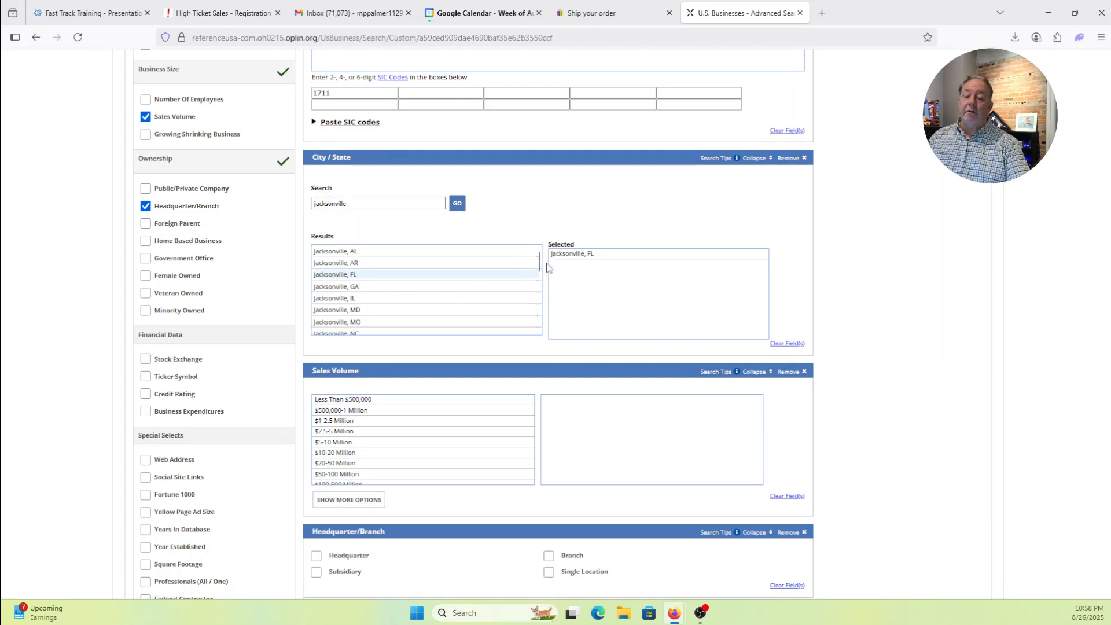
{"action": "scroll", "coordinate": [918, 267], "scroll_direction": "down", "scroll_amount": 1}
{"action": "scroll", "coordinate": [918, 266], "scroll_direction": "down", "scroll_amount": 3}
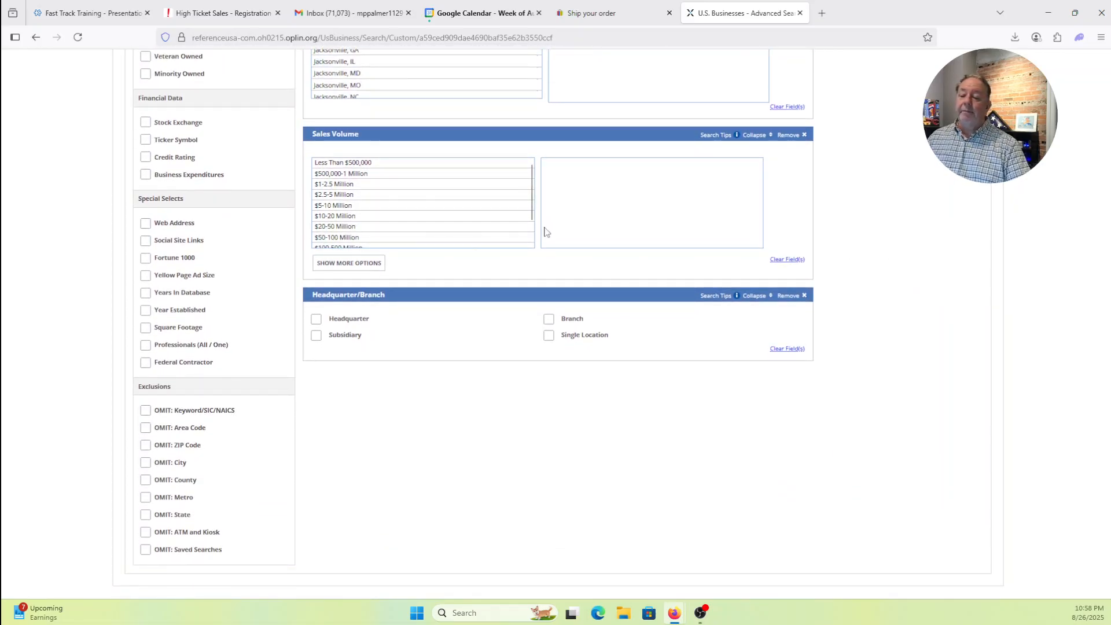
- Select sales ranges $500,000-1 Million through $10-20 Million, excluding $20-50 and $50-100 Million
{"action": "double_click", "coordinate": [378, 176]}
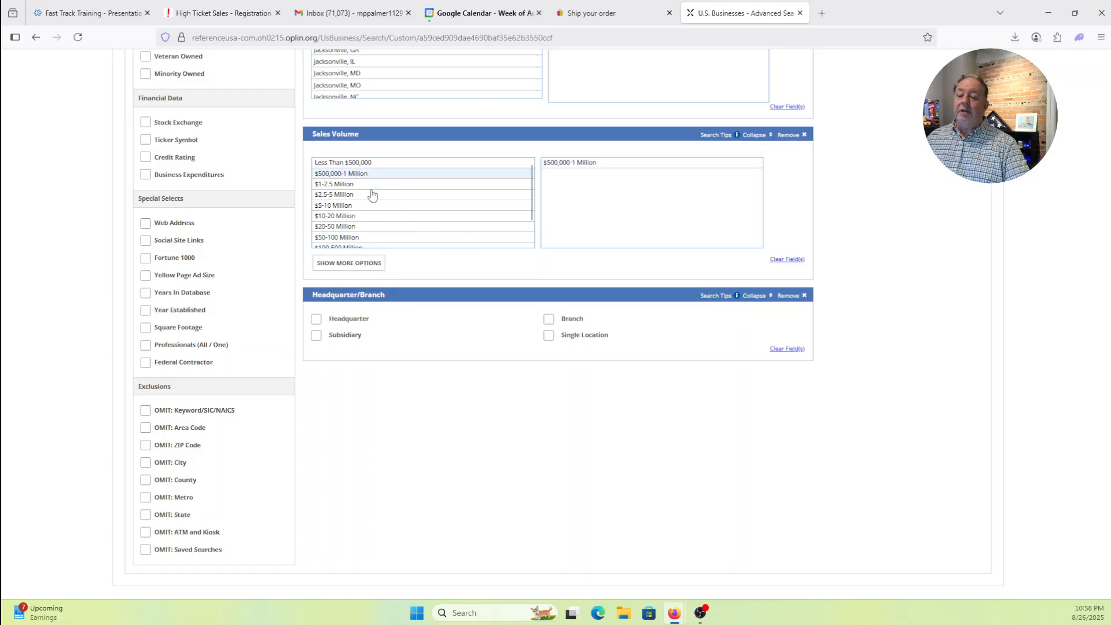
{"action": "left_click", "coordinate": [374, 186]}
{"action": "left_click", "coordinate": [375, 195]}
{"action": "left_click", "coordinate": [377, 209]}
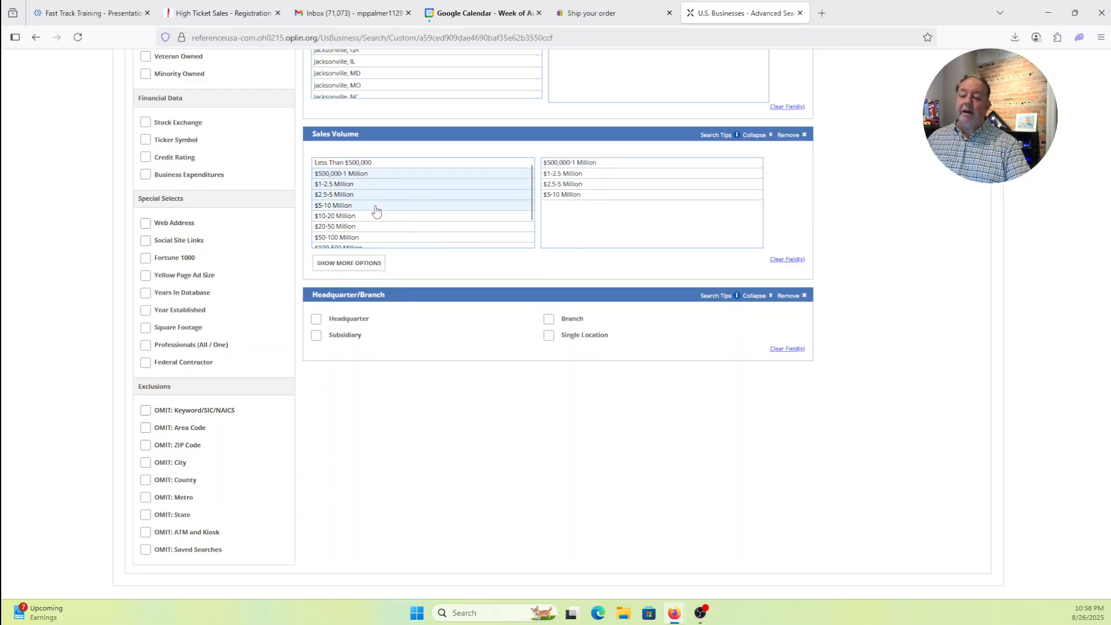
{"action": "left_click", "coordinate": [379, 217]}
{"action": "left_click", "coordinate": [379, 228]}
{"action": "scroll", "coordinate": [380, 231], "scroll_direction": "down", "scroll_amount": 2}
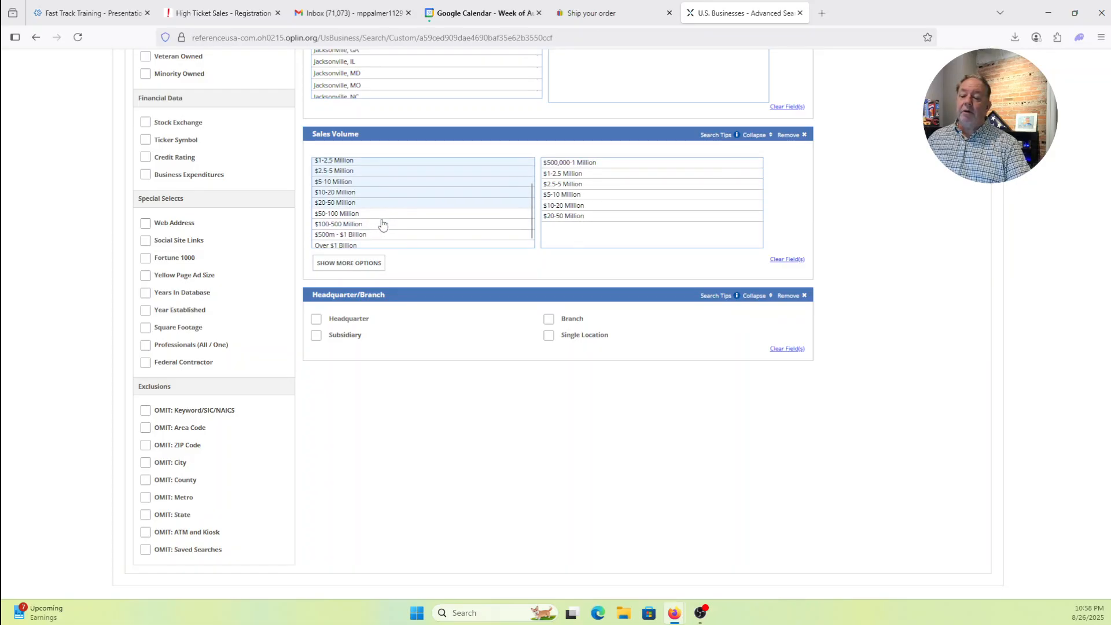
{"action": "left_click", "coordinate": [377, 212]}
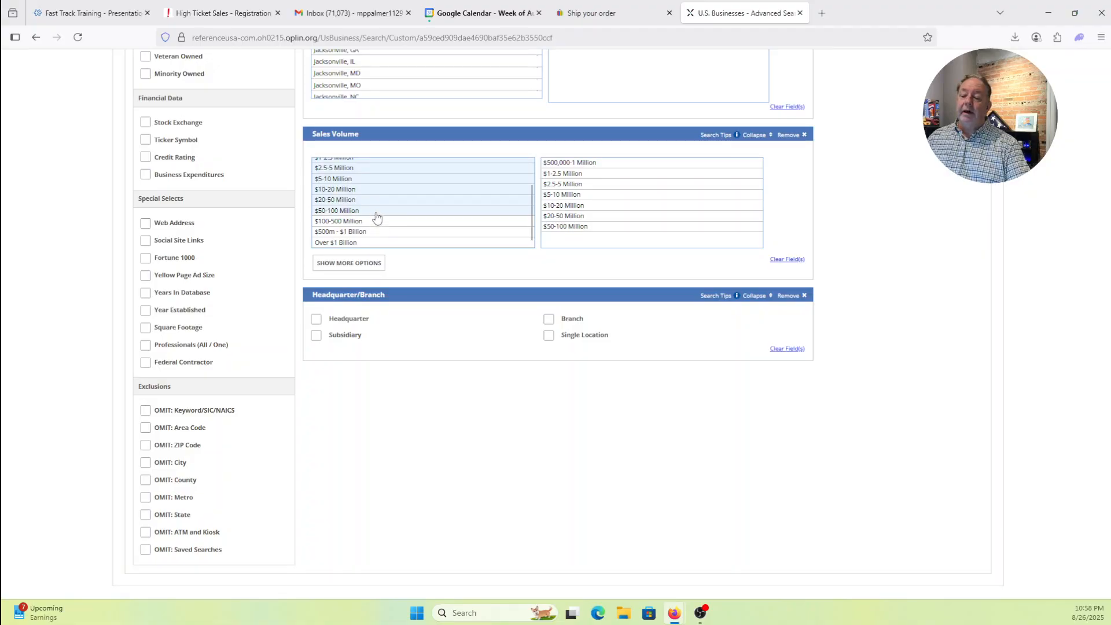
{"action": "left_click", "coordinate": [376, 212]}
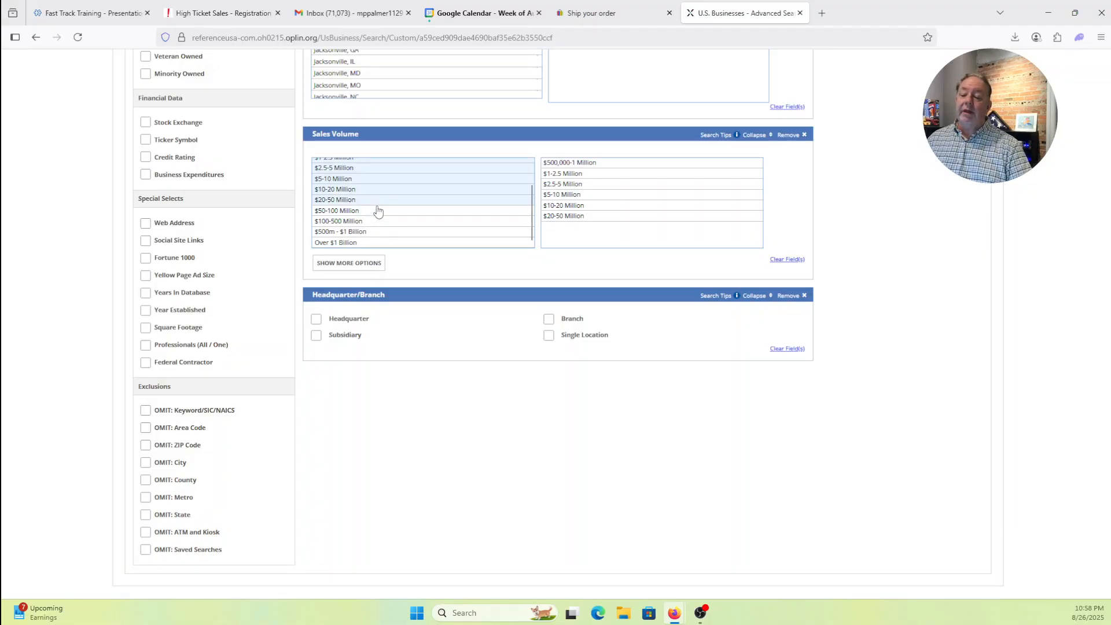
{"action": "left_click", "coordinate": [376, 201]}
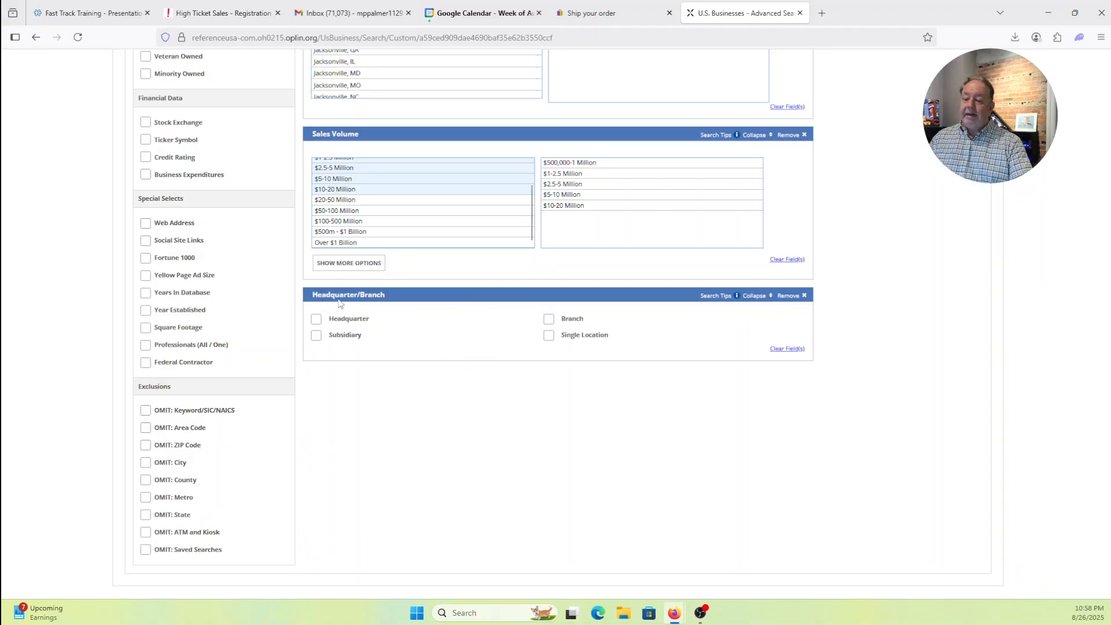
- Check Headquarter and Single Location, then update the record count to 199 businesses
{"action": "left_click", "coordinate": [317, 320]}
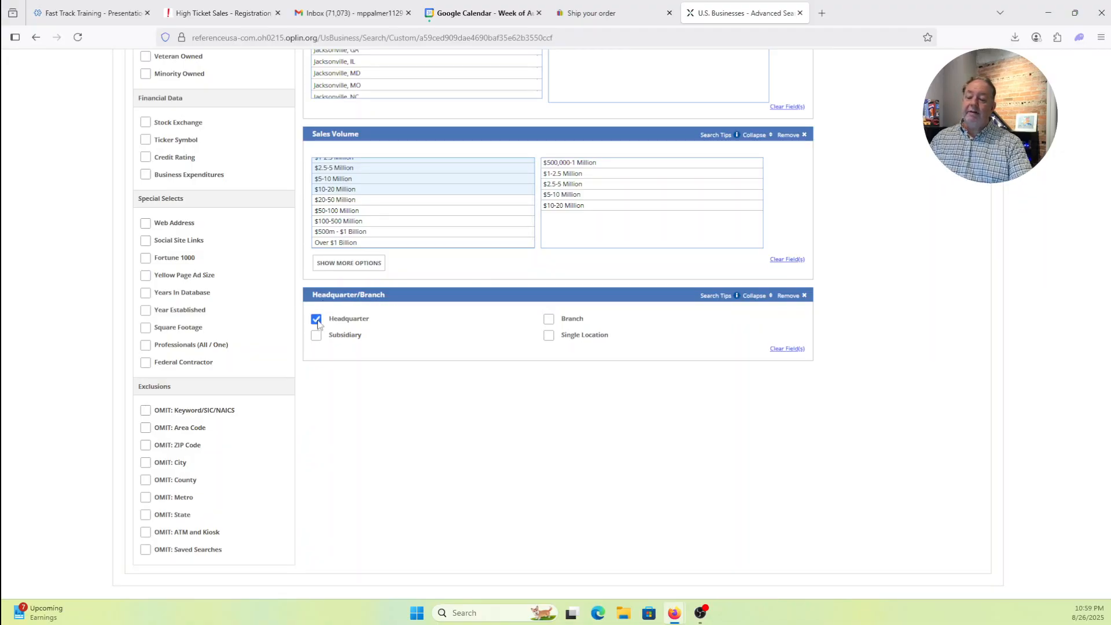
{"action": "left_click", "coordinate": [548, 337]}
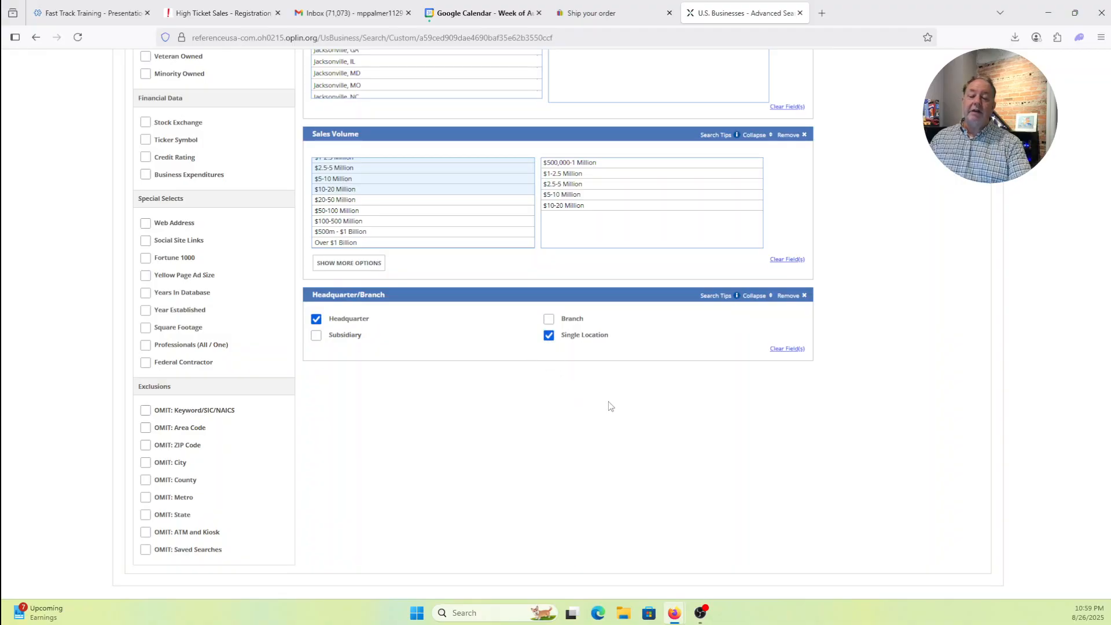
{"action": "scroll", "coordinate": [871, 415], "scroll_direction": "up", "scroll_amount": 5}
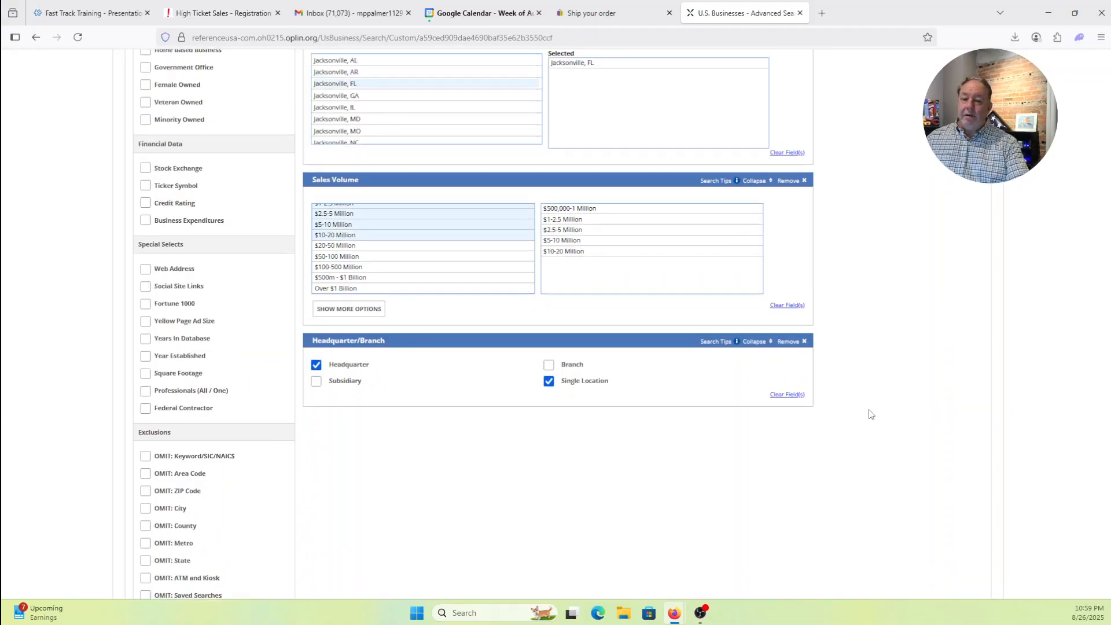
{"action": "scroll", "coordinate": [870, 415], "scroll_direction": "up", "scroll_amount": 10}
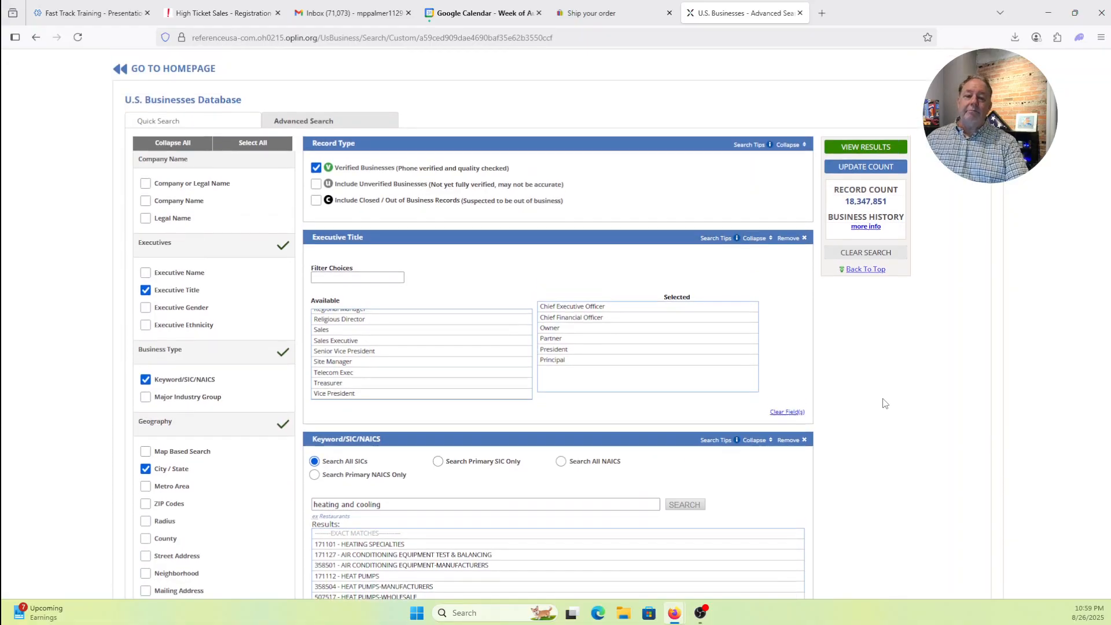
{"action": "left_click", "coordinate": [857, 173]}
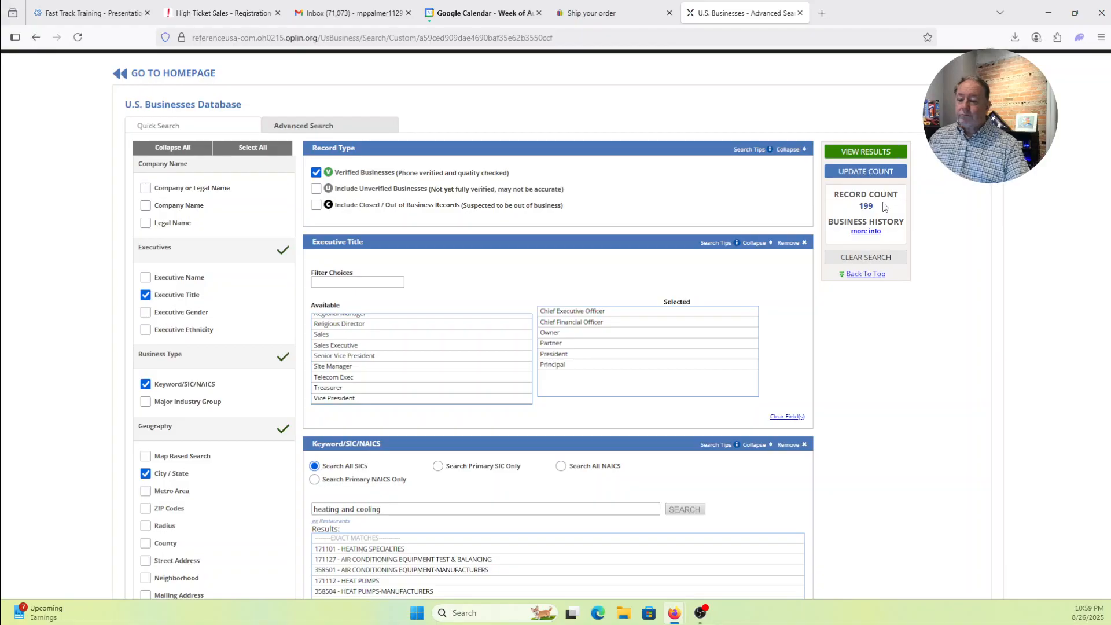
{"action": "scroll", "coordinate": [904, 329], "scroll_direction": "down", "scroll_amount": 3}
{"action": "scroll", "coordinate": [903, 329], "scroll_direction": "down", "scroll_amount": 12}
{"action": "scroll", "coordinate": [903, 325], "scroll_direction": "up", "scroll_amount": 15}
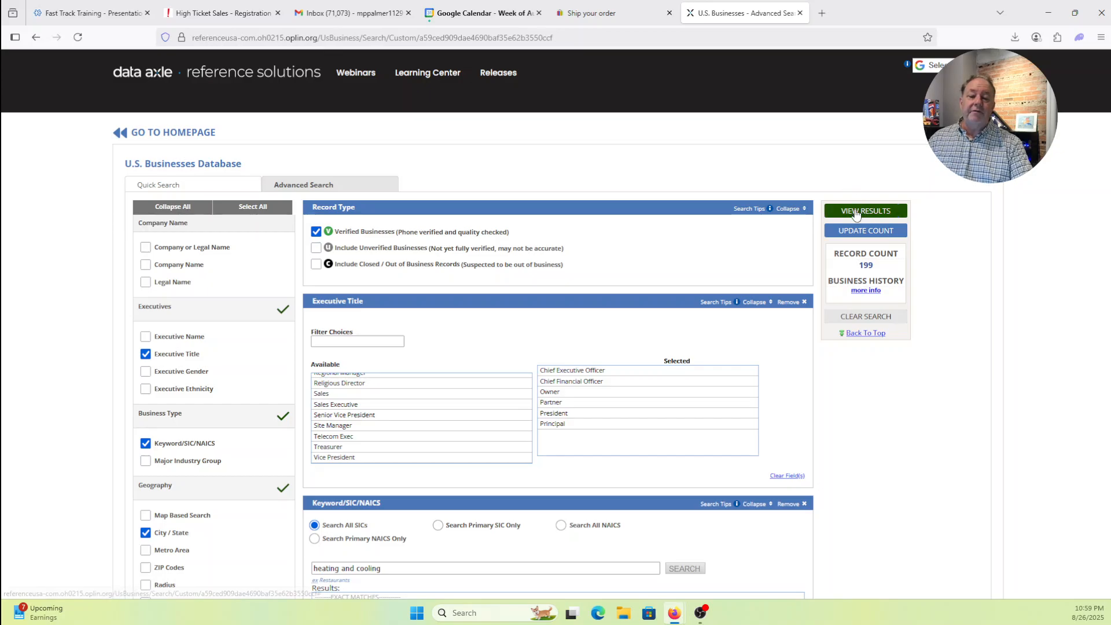
- Display the 199 Jacksonville, FL business results (8 pages, 34 with e-mail) and review the table
{"action": "left_click", "coordinate": [856, 212]}
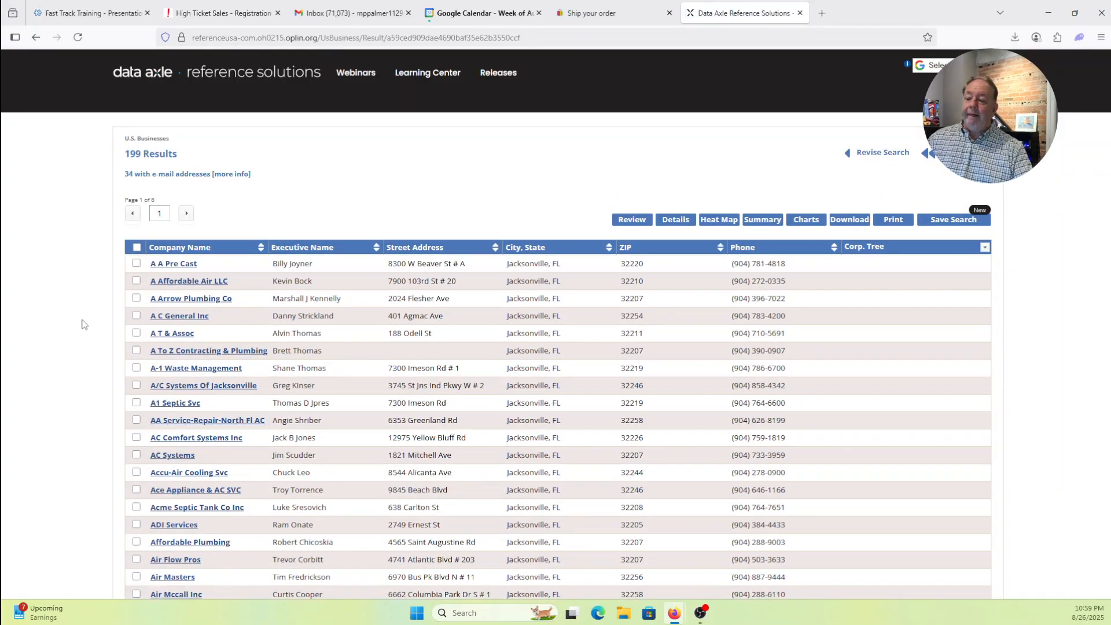
{"action": "scroll", "coordinate": [84, 324], "scroll_direction": "down", "scroll_amount": 4}
{"action": "scroll", "coordinate": [84, 325], "scroll_direction": "up", "scroll_amount": 3}
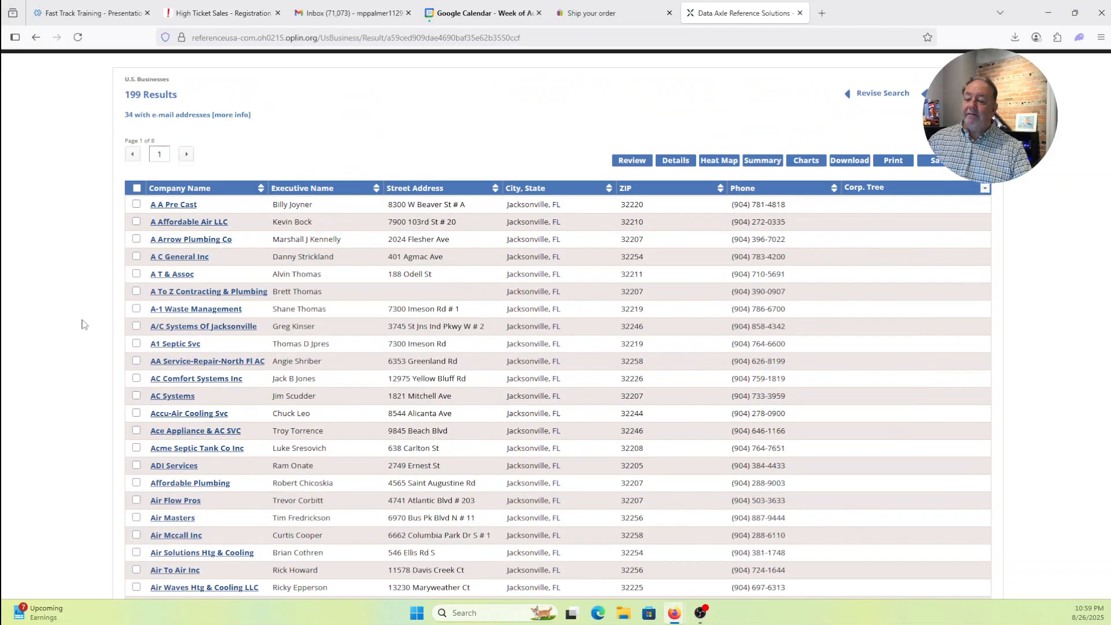
{"action": "scroll", "coordinate": [84, 324], "scroll_direction": "down", "scroll_amount": 4}
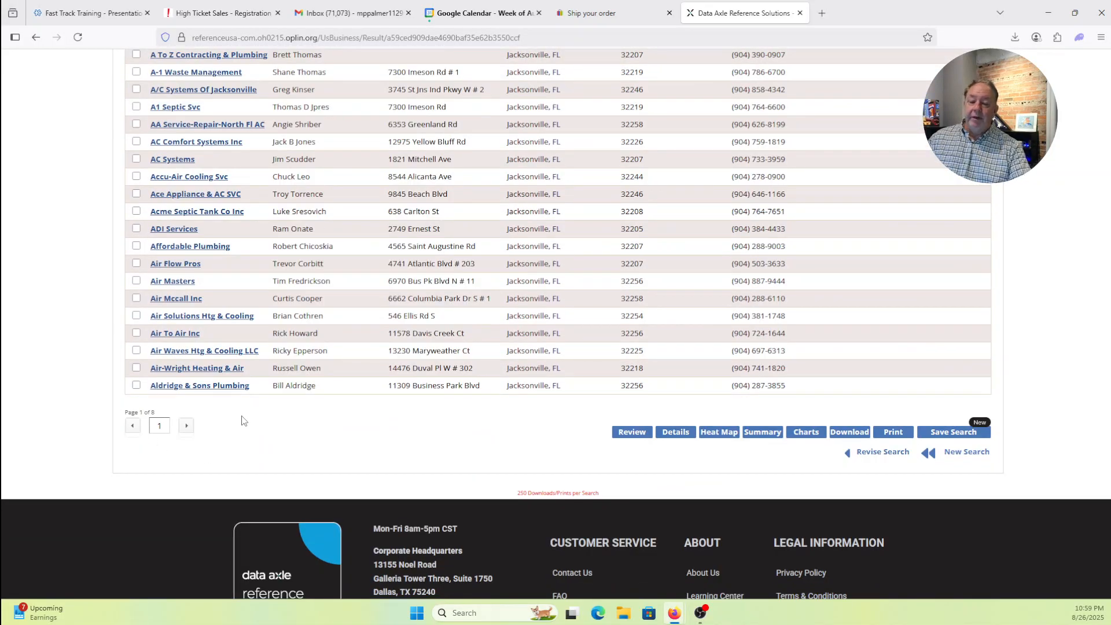
{"action": "scroll", "coordinate": [70, 330], "scroll_direction": "up", "scroll_amount": 4}
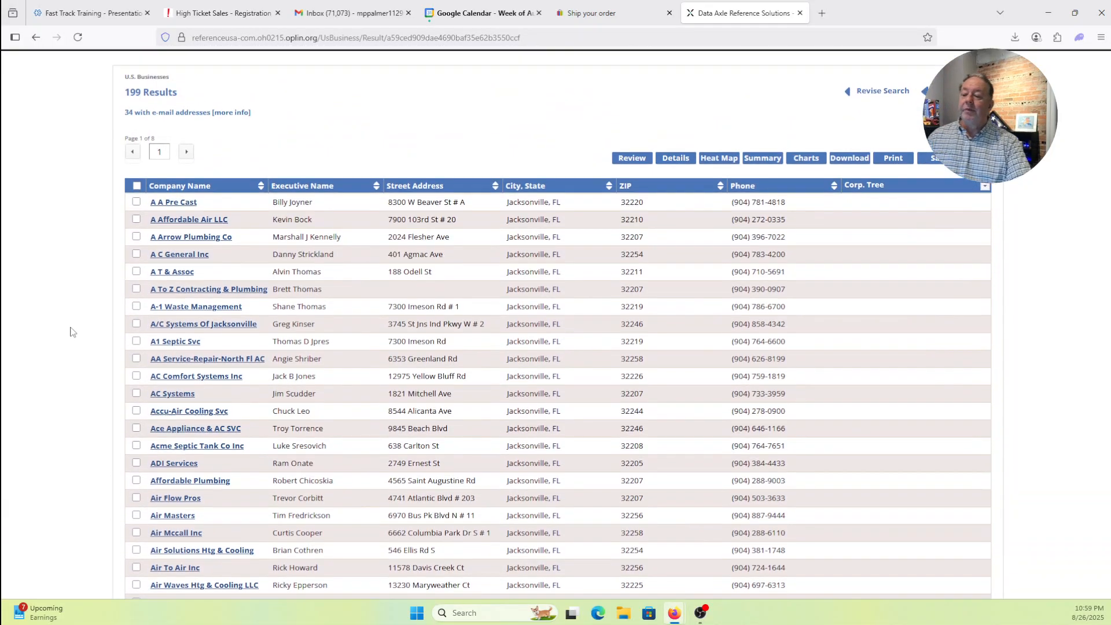
{"action": "scroll", "coordinate": [102, 185], "scroll_direction": "up", "scroll_amount": 2}
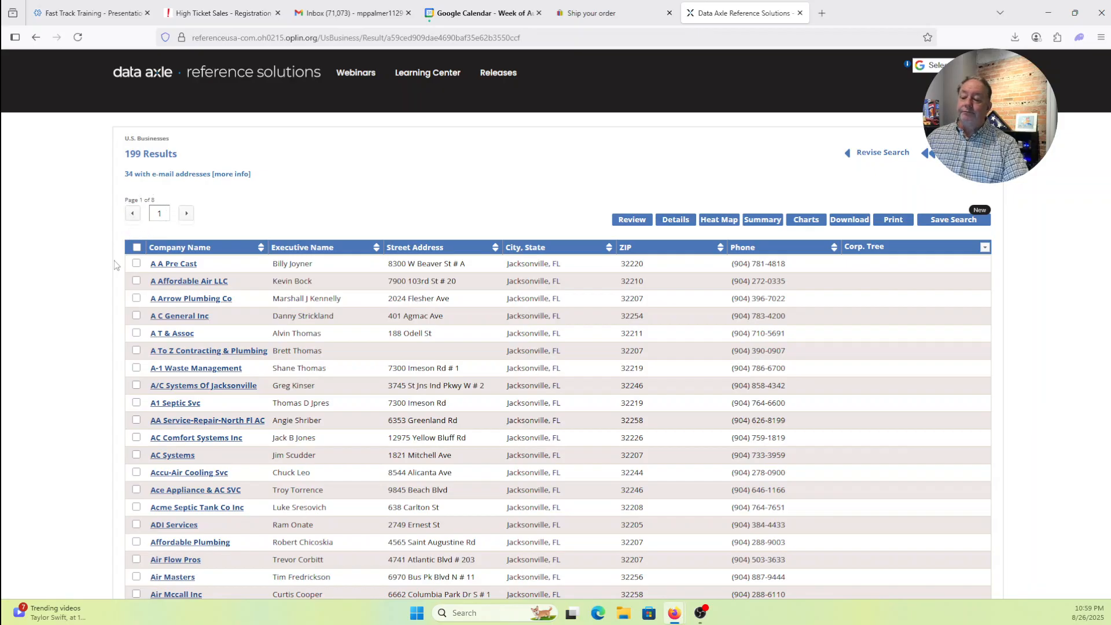
{"action": "scroll", "coordinate": [75, 272], "scroll_direction": "down", "scroll_amount": 3}
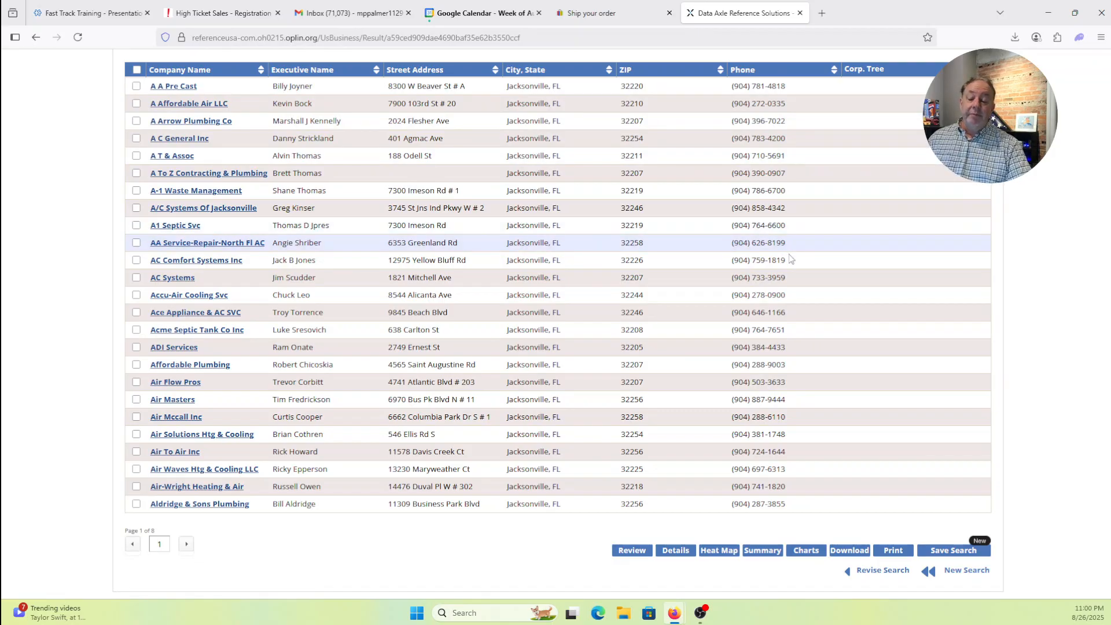
{"action": "scroll", "coordinate": [74, 289], "scroll_direction": "down", "scroll_amount": 1}
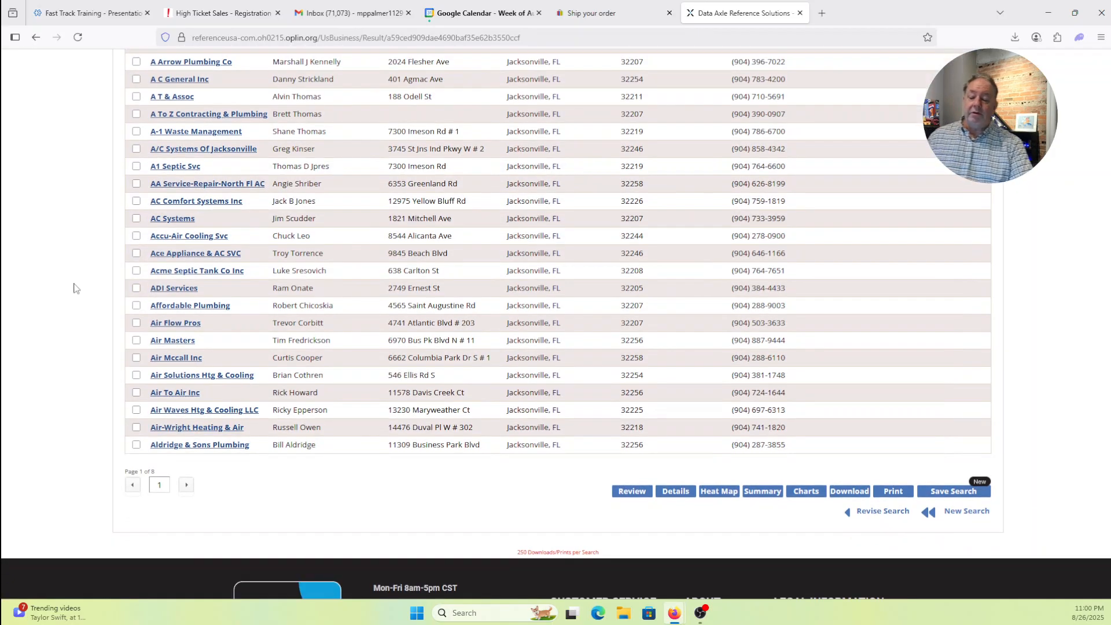
{"action": "scroll", "coordinate": [73, 288], "scroll_direction": "up", "scroll_amount": 3}
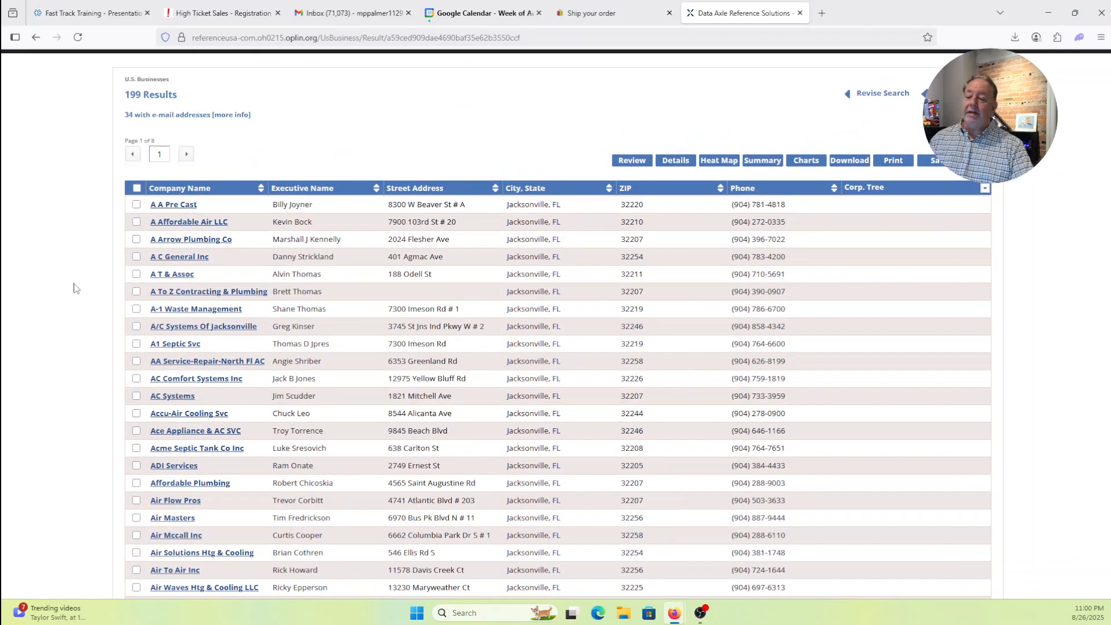
- Select every business on results pages 1, 2 and 4
{"action": "left_click", "coordinate": [137, 188]}
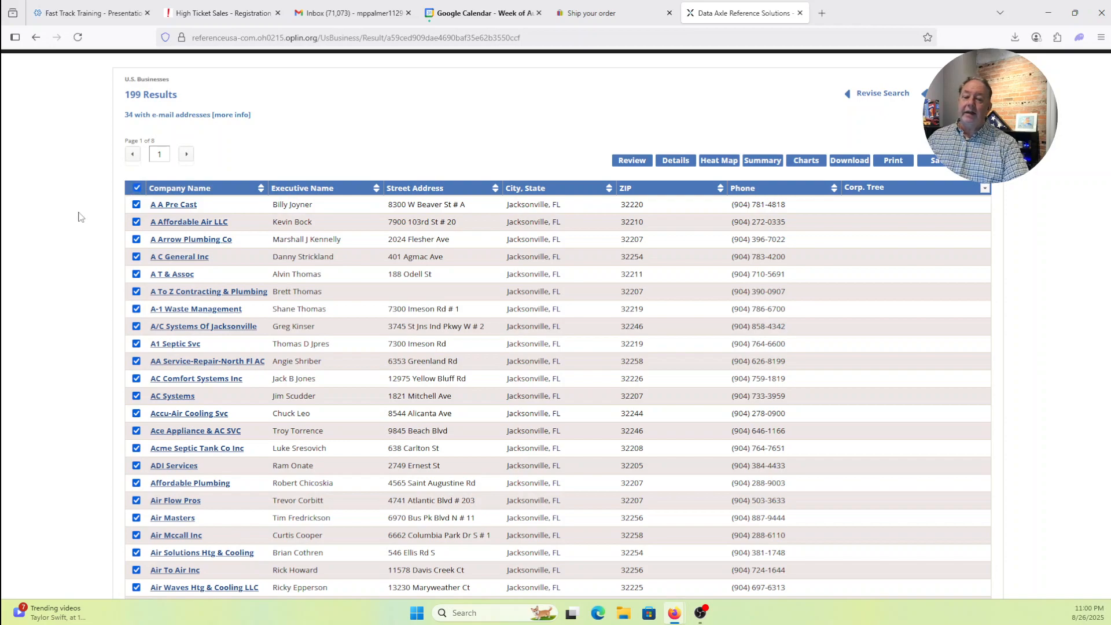
{"action": "scroll", "coordinate": [81, 217], "scroll_direction": "down", "scroll_amount": 5}
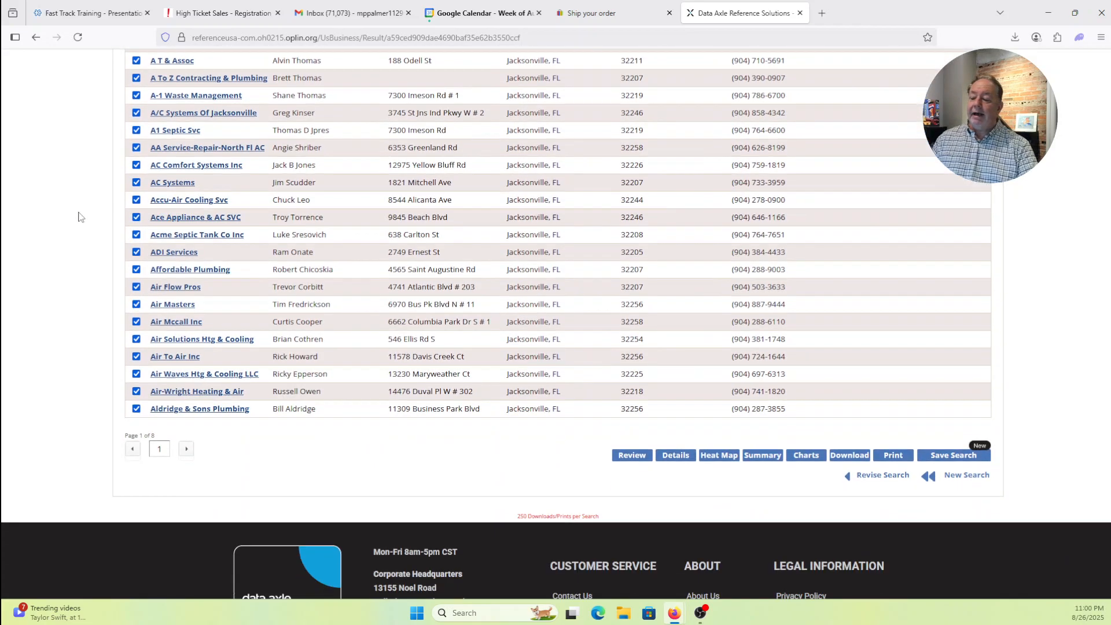
{"action": "scroll", "coordinate": [81, 217], "scroll_direction": "up", "scroll_amount": 4}
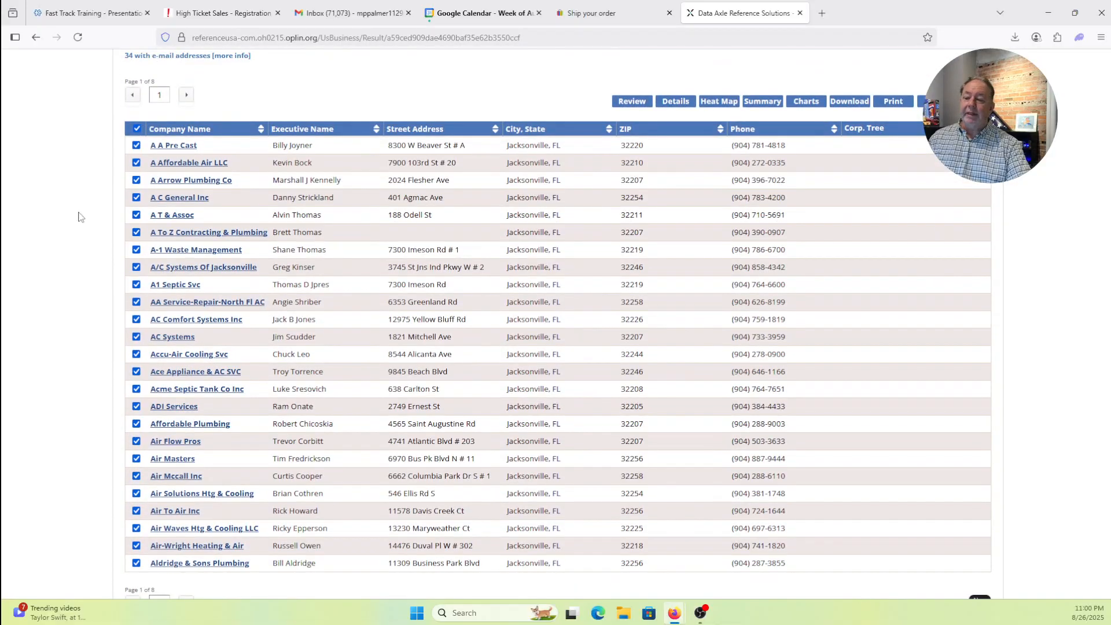
{"action": "left_click", "coordinate": [186, 96]}
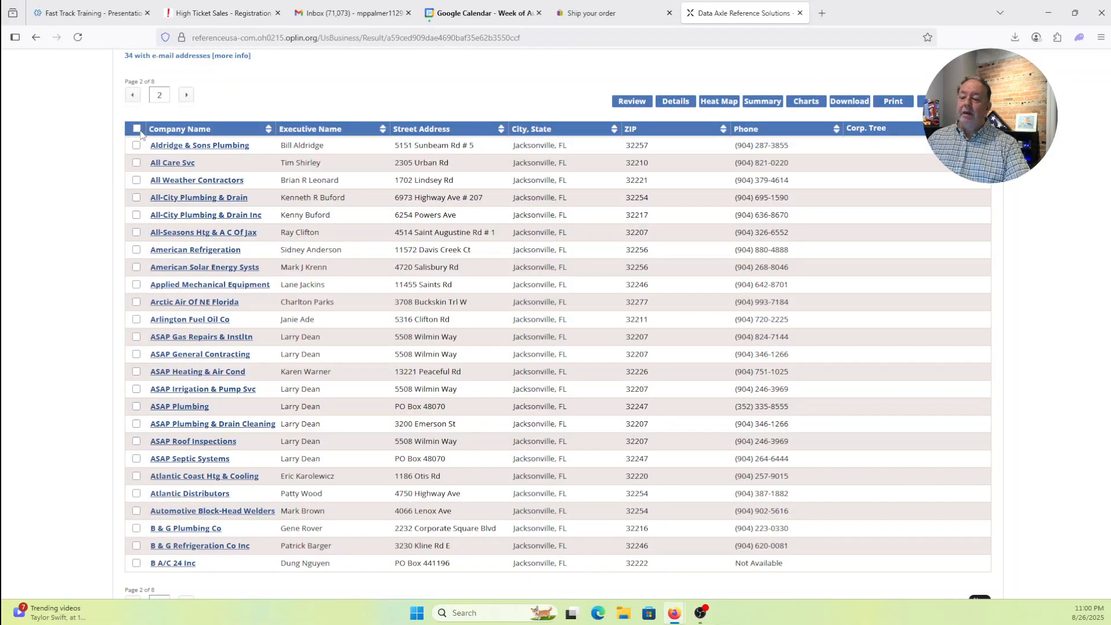
{"action": "left_click", "coordinate": [137, 129]}
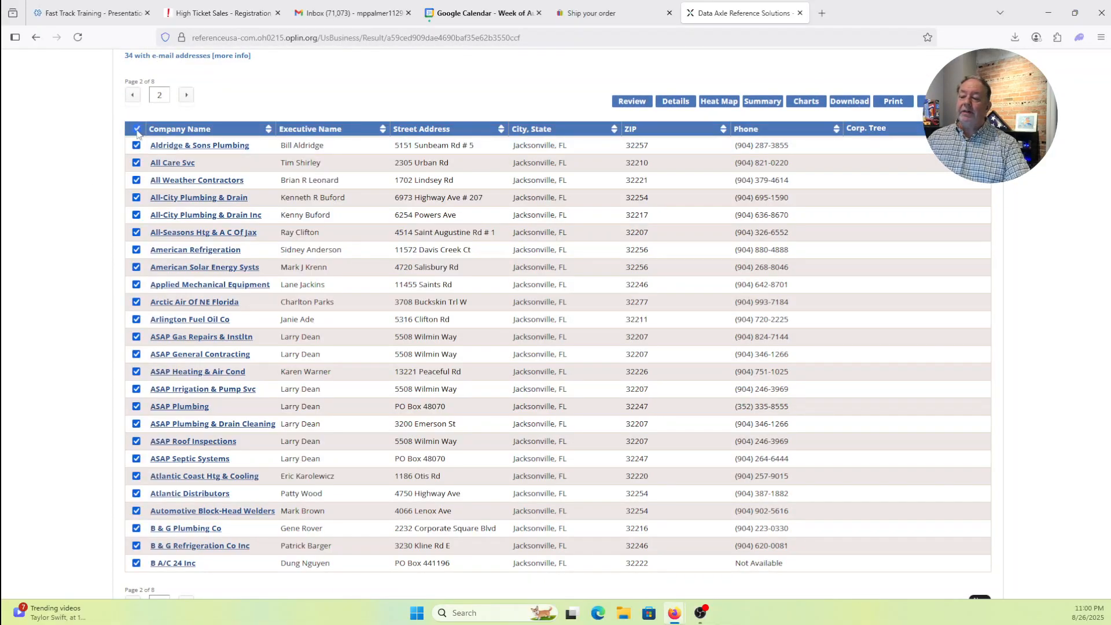
{"action": "left_click", "coordinate": [187, 95]}
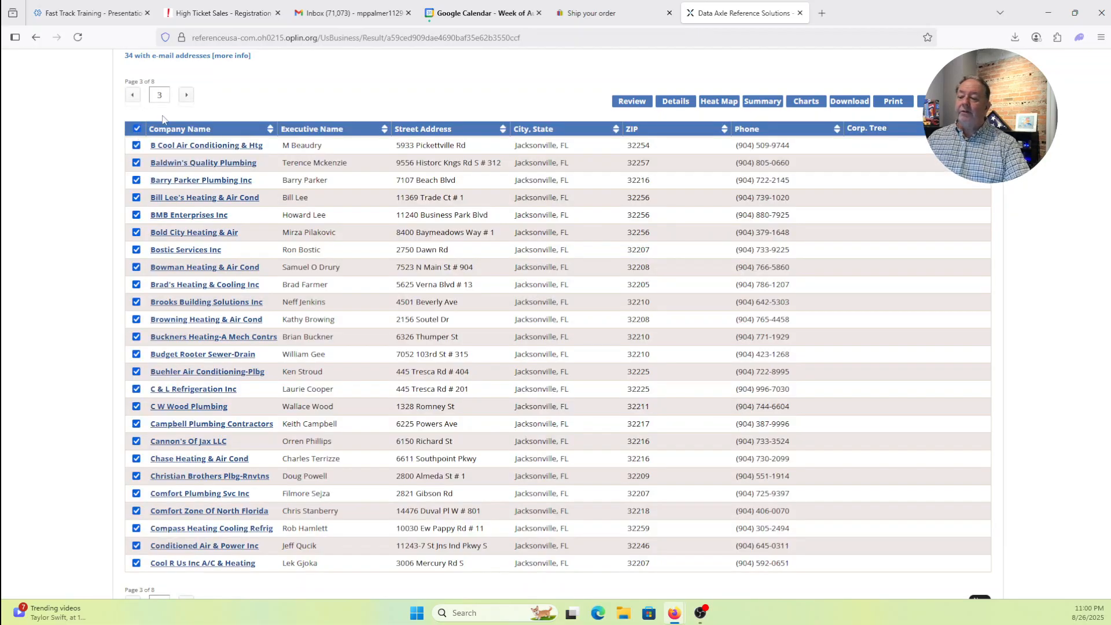
{"action": "left_click", "coordinate": [187, 96]}
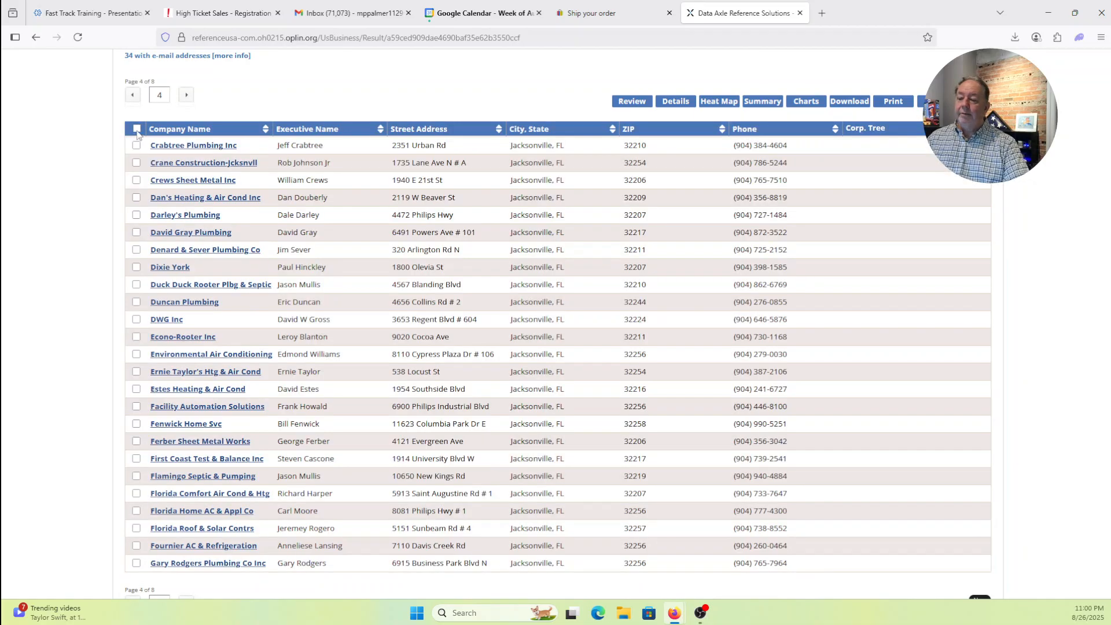
{"action": "left_click", "coordinate": [136, 129]}
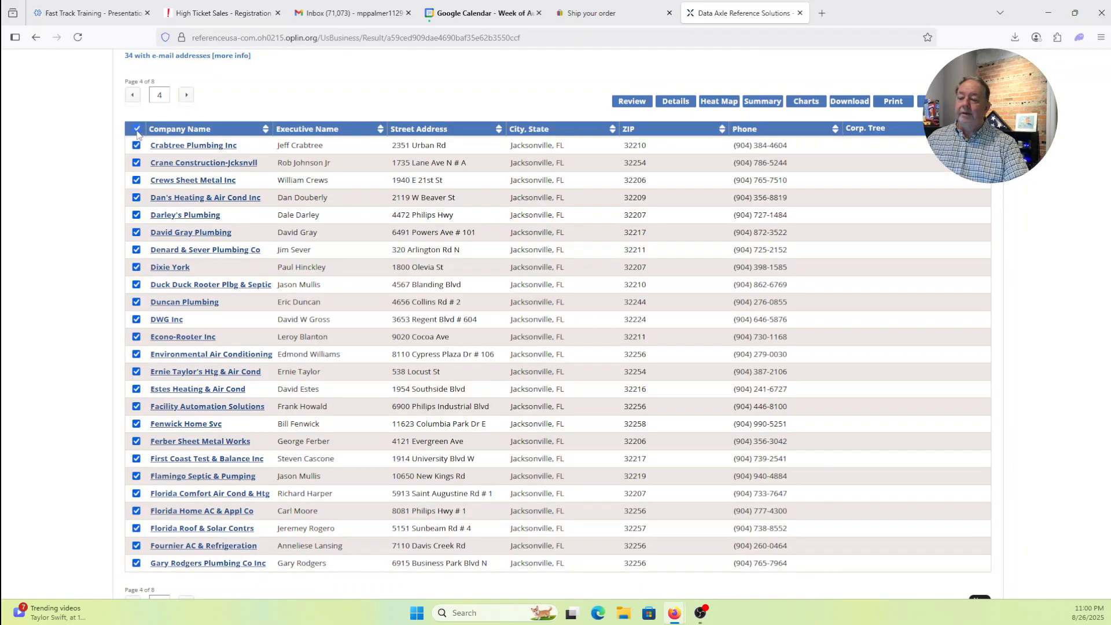
- Select every business on results pages 5 through 8, the last page
{"action": "left_click", "coordinate": [186, 96]}
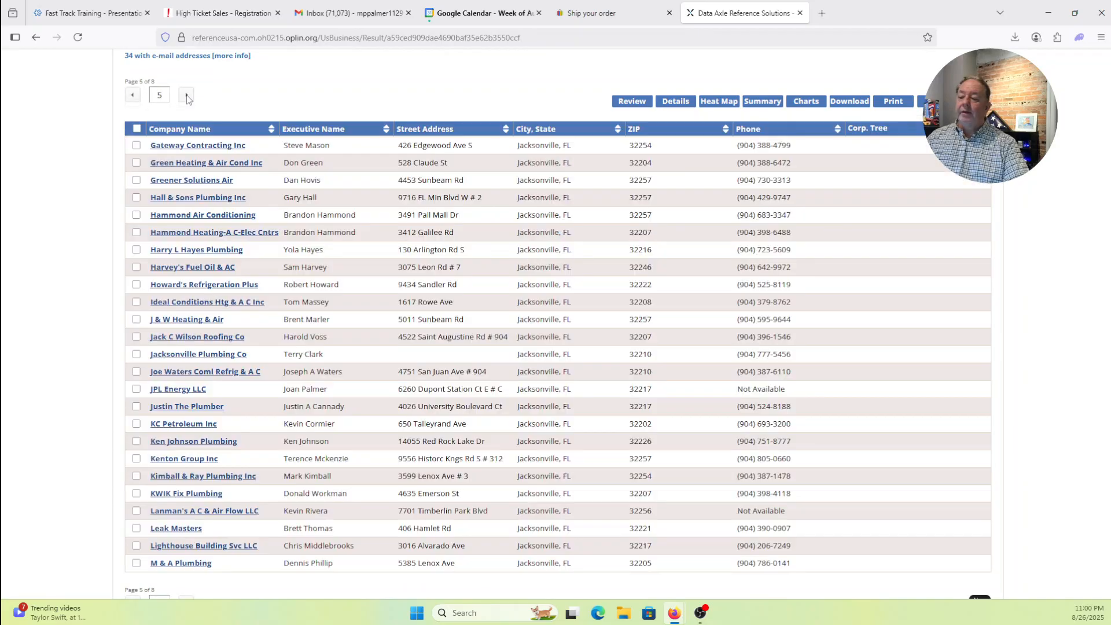
{"action": "left_click", "coordinate": [137, 129]}
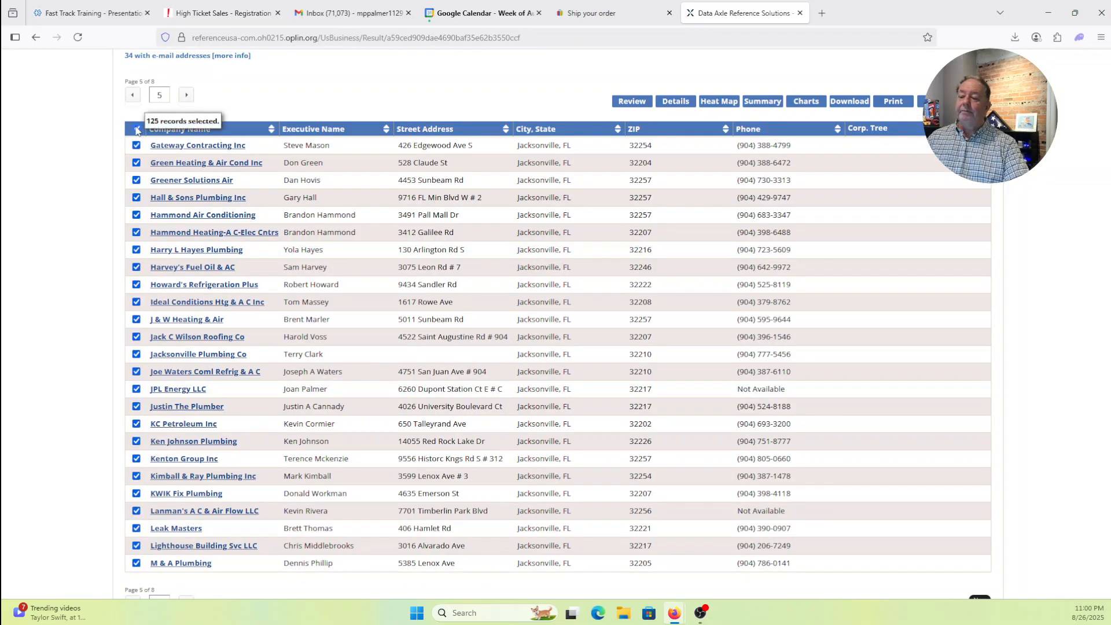
{"action": "left_click", "coordinate": [186, 96]}
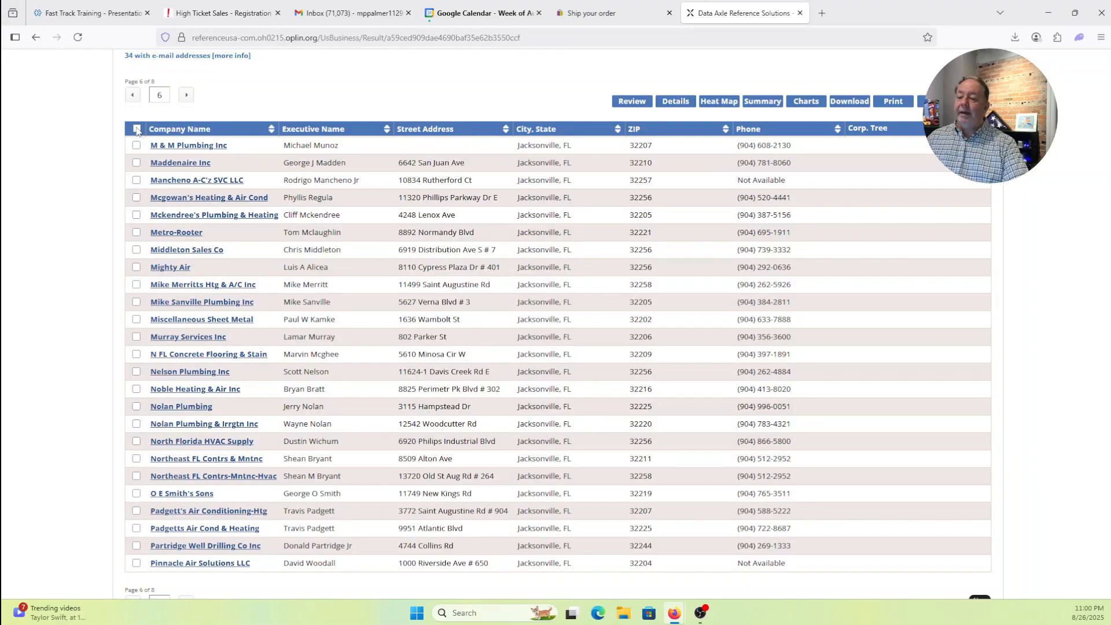
{"action": "left_click", "coordinate": [136, 129]}
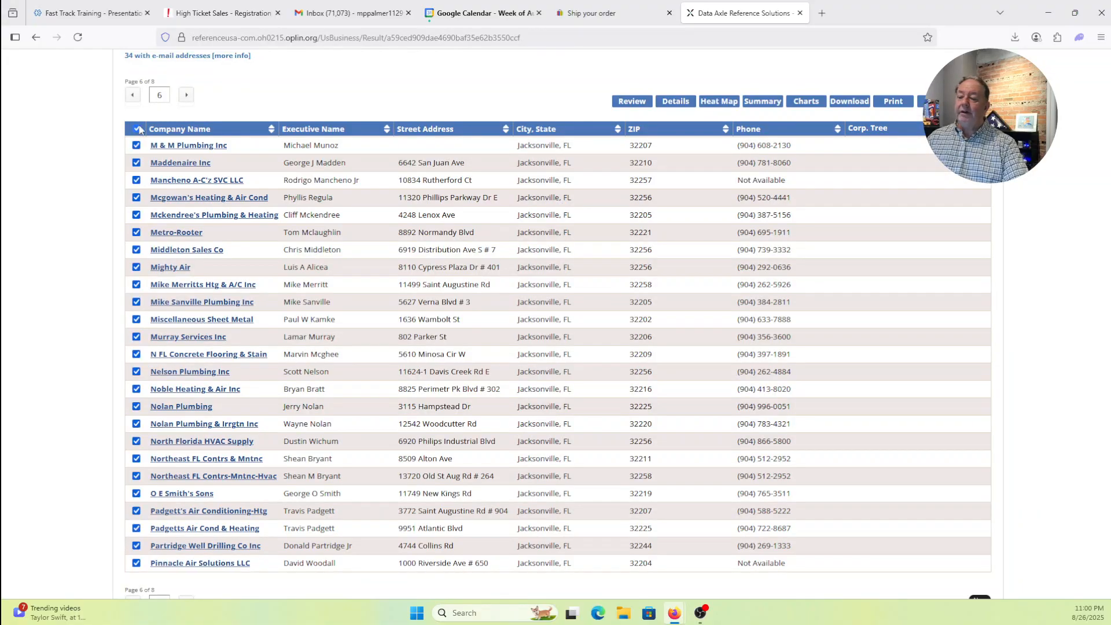
{"action": "left_click", "coordinate": [186, 95]}
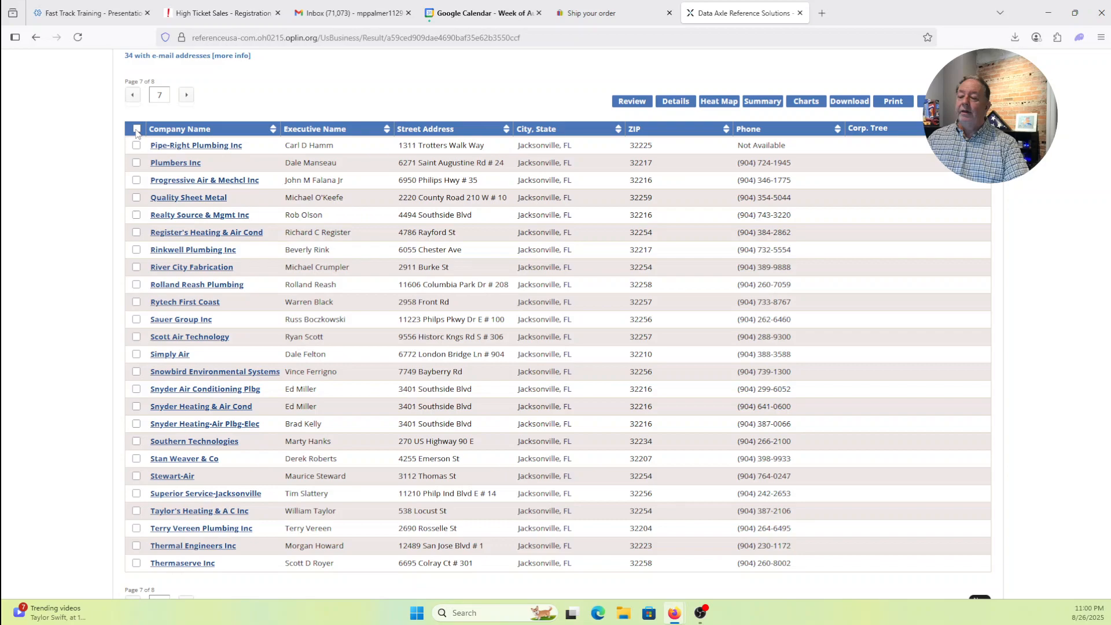
{"action": "left_click", "coordinate": [136, 129]}
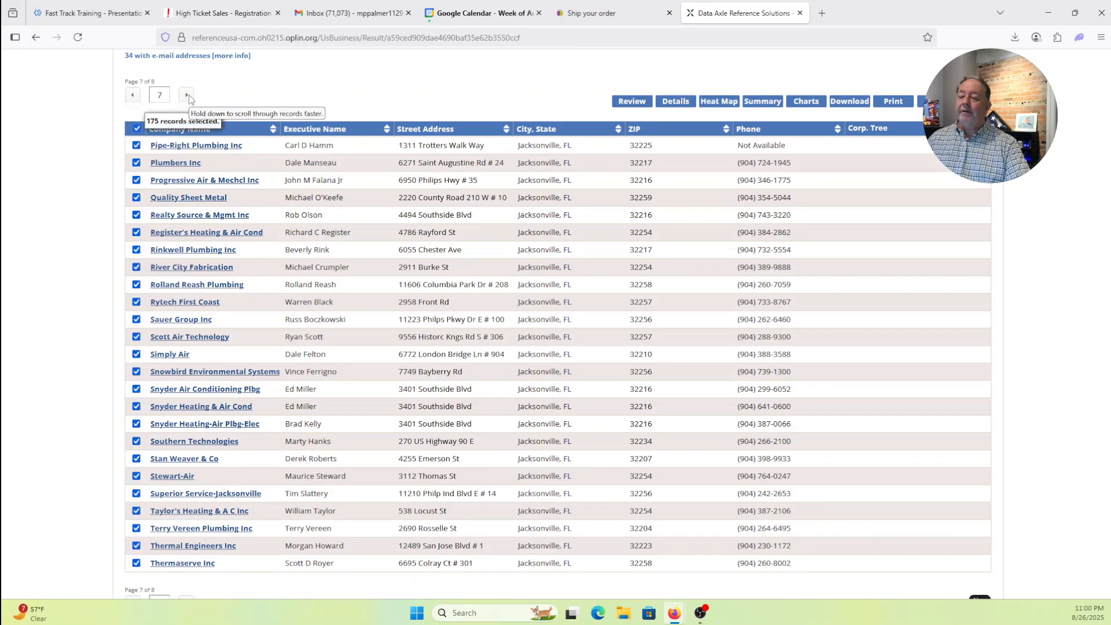
{"action": "left_click", "coordinate": [189, 95]}
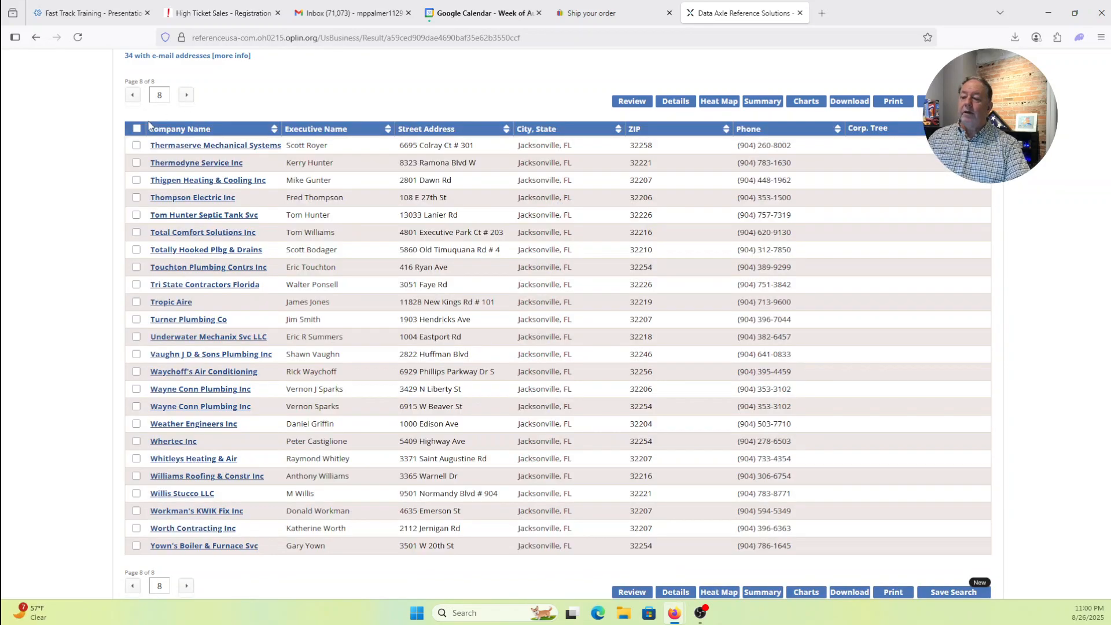
{"action": "left_click", "coordinate": [136, 129]}
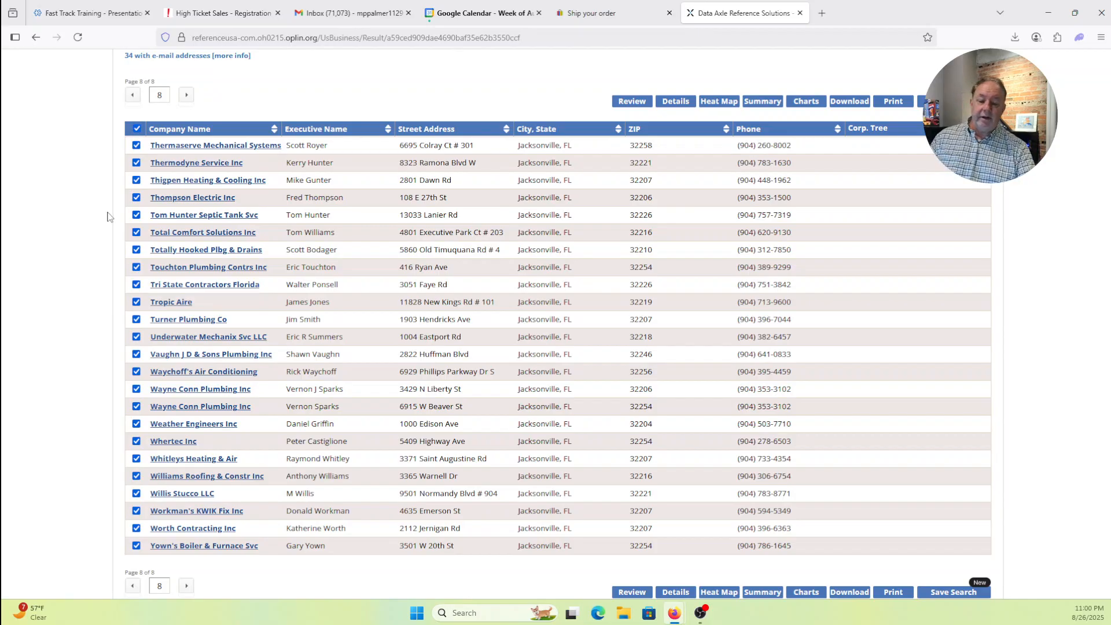
{"action": "scroll", "coordinate": [107, 217], "scroll_direction": "down", "scroll_amount": 2}
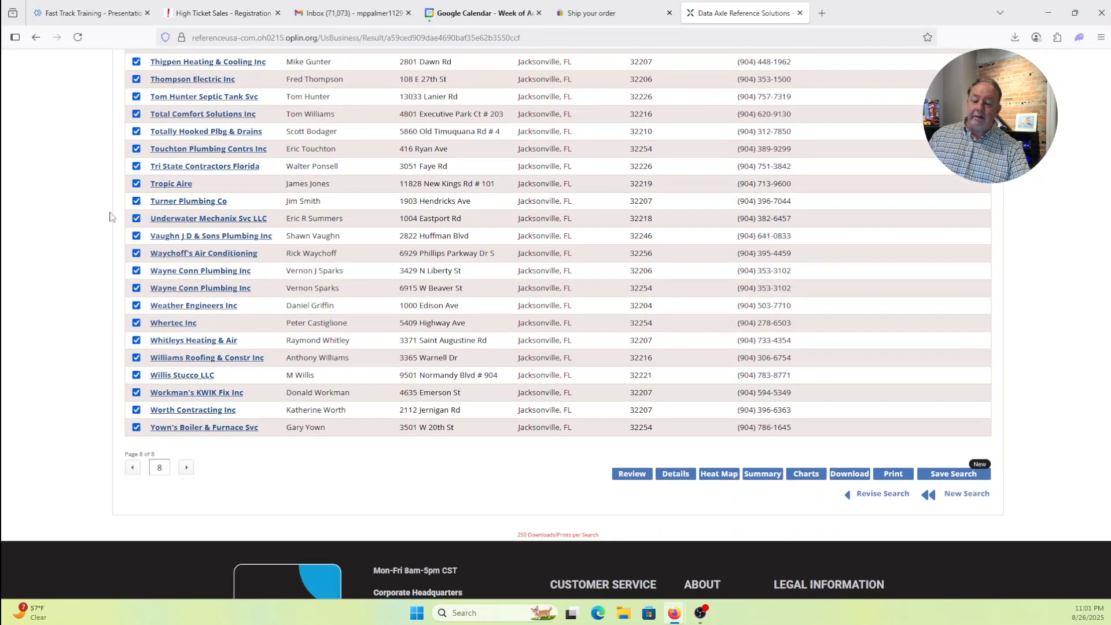
{"action": "scroll", "coordinate": [112, 217], "scroll_direction": "down", "scroll_amount": 3}
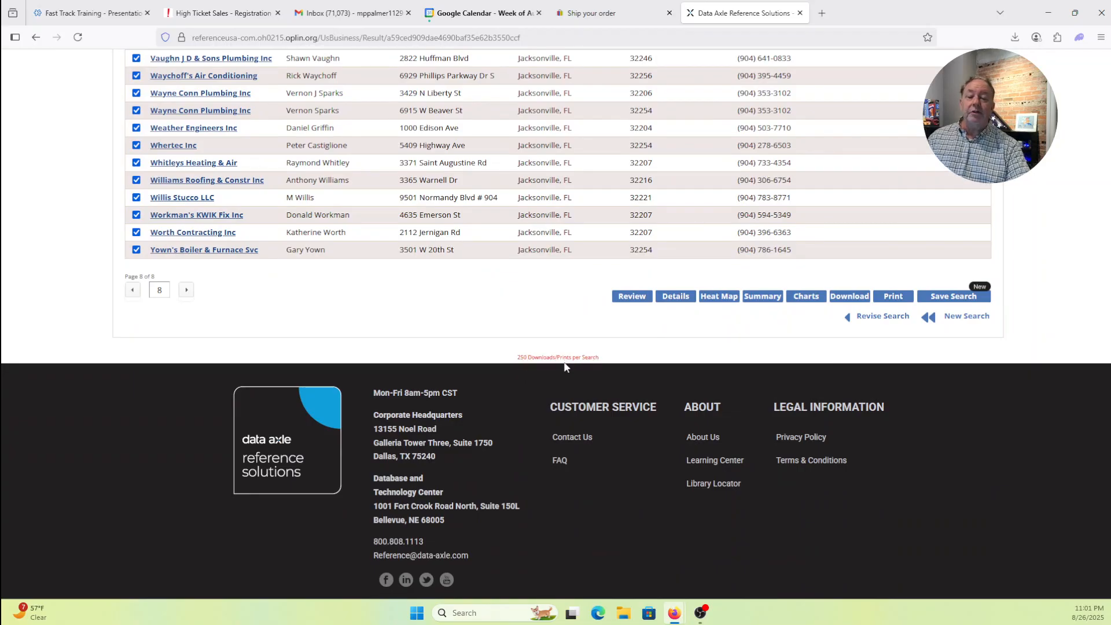
{"action": "scroll", "coordinate": [57, 222], "scroll_direction": "up", "scroll_amount": 1}
{"action": "scroll", "coordinate": [57, 223], "scroll_direction": "up", "scroll_amount": 6}
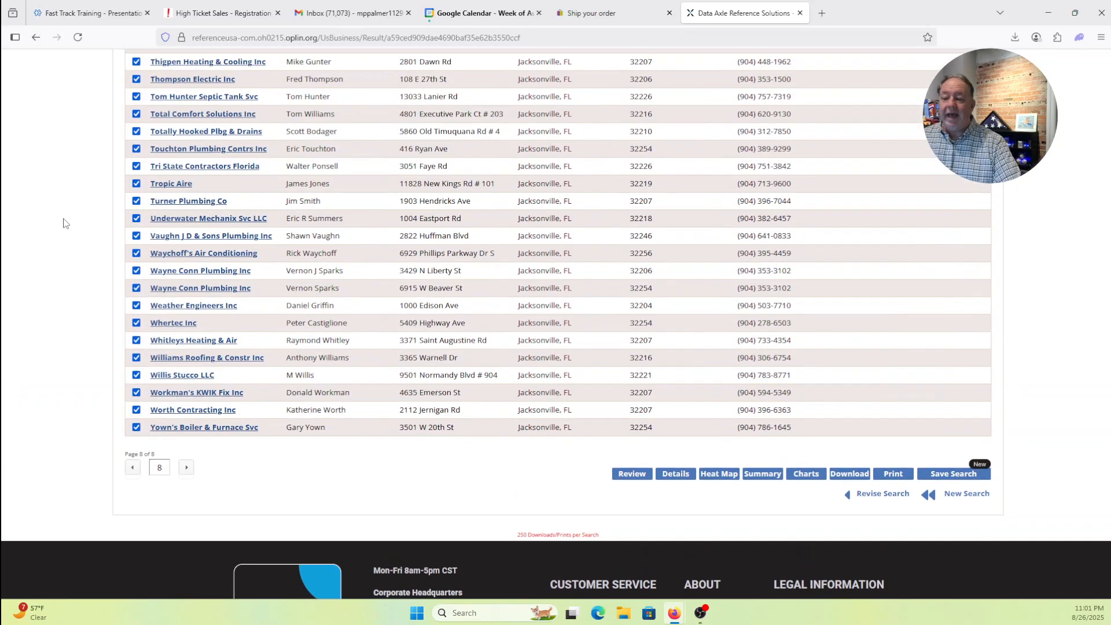
{"action": "scroll", "coordinate": [66, 230], "scroll_direction": "up", "scroll_amount": 1}
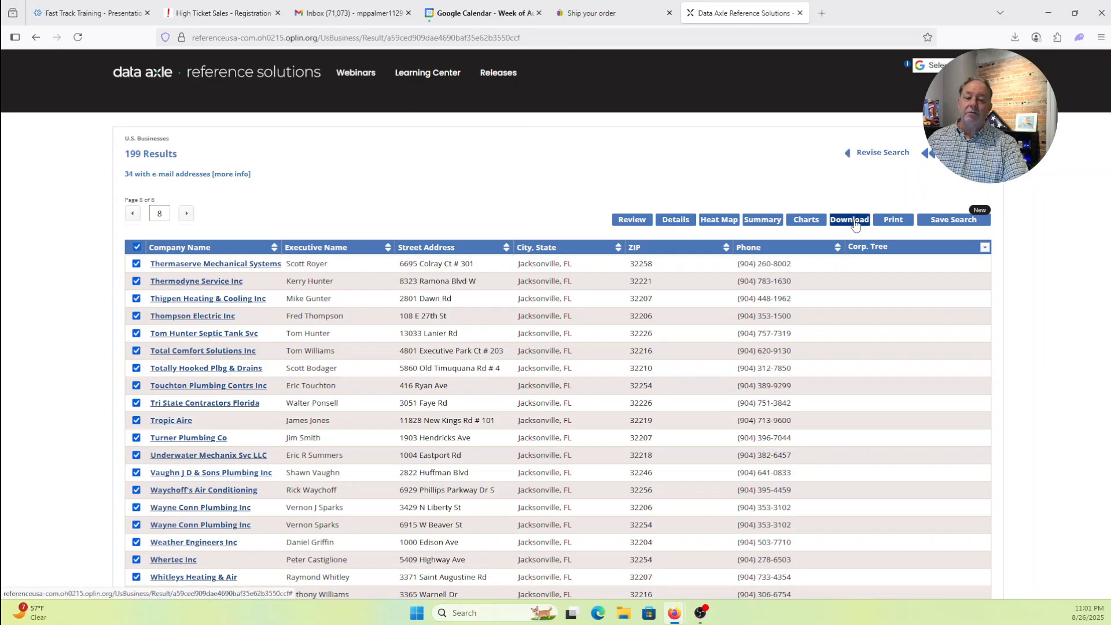
- Open the Download page for the selected records, with Comma Delimited and Summary preselected
{"action": "left_click", "coordinate": [856, 224]}
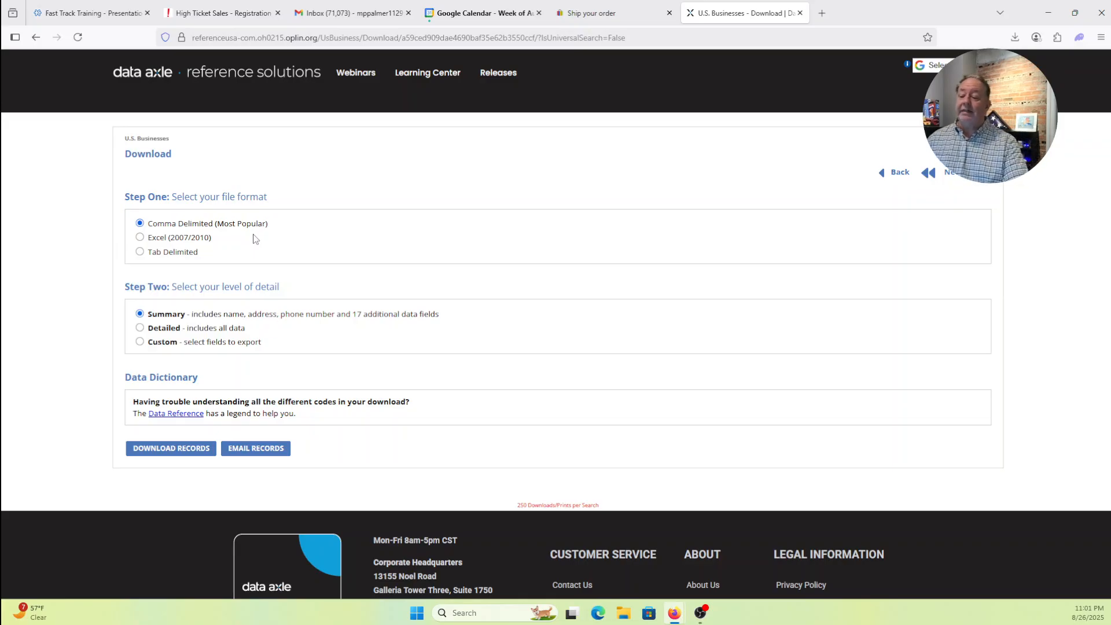
{"action": "scroll", "coordinate": [77, 255], "scroll_direction": "down", "scroll_amount": 1}
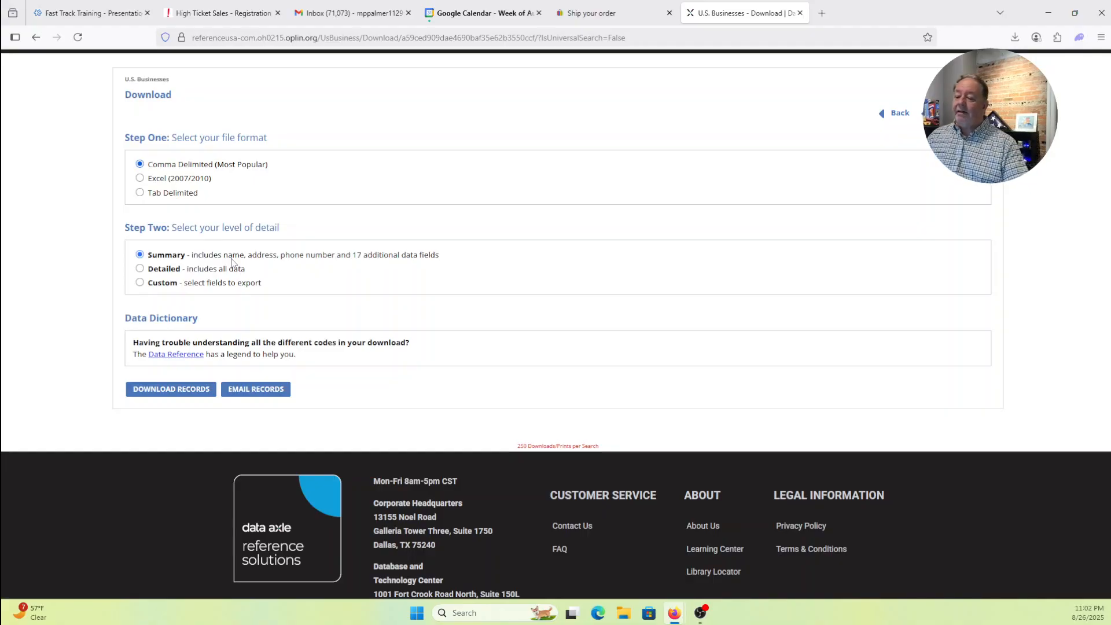
- Choose the Detailed all-data level, download the records, and open Detail2025082622022193.csv
{"action": "left_click", "coordinate": [141, 268]}
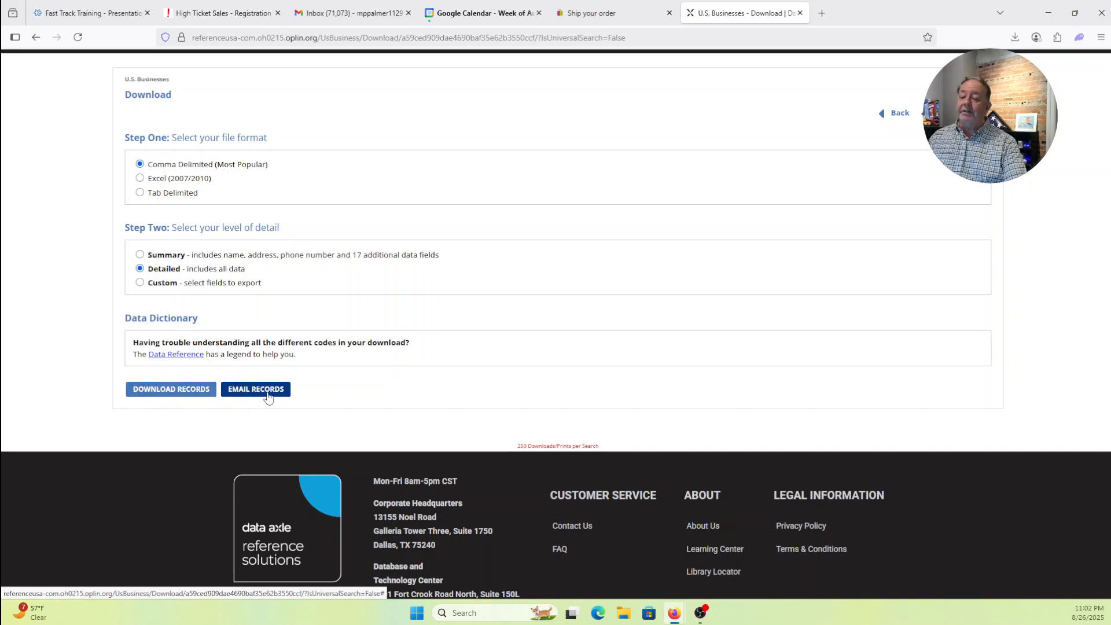
{"action": "left_click", "coordinate": [167, 390]}
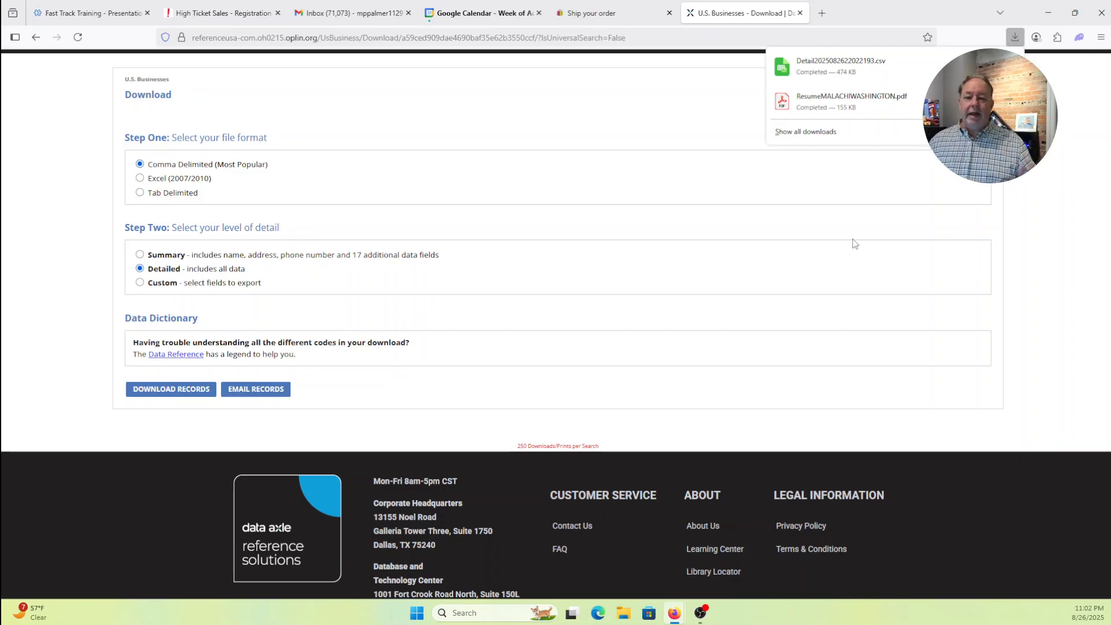
{"action": "left_click", "coordinate": [811, 68]}
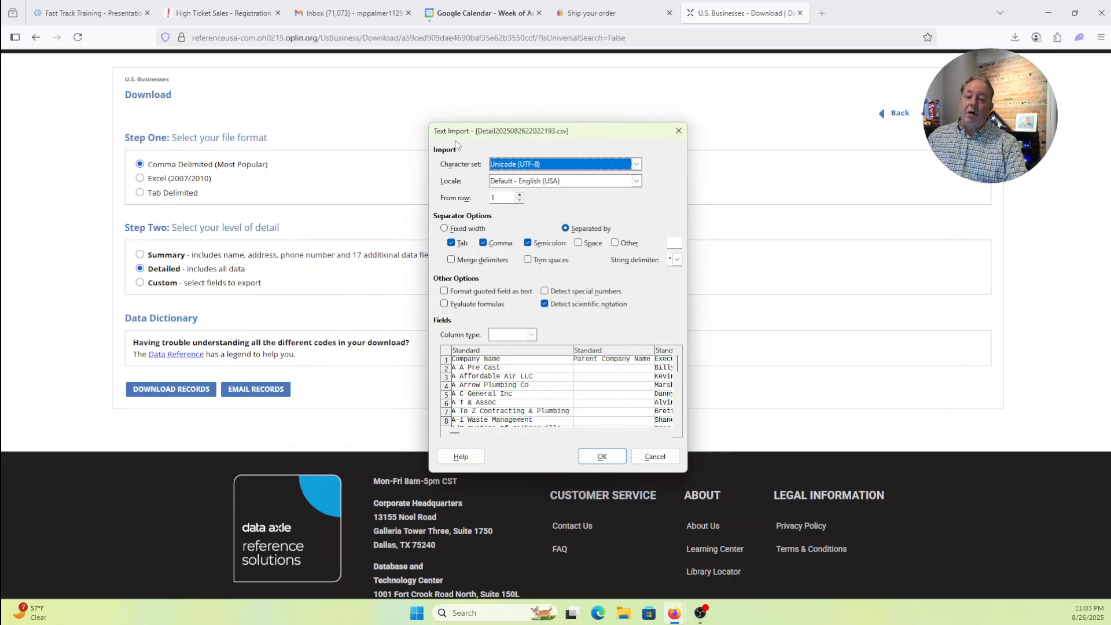
- Accept the comma-separated import settings to open Detail2025082622022193.csv in Calc
{"action": "left_click", "coordinate": [600, 457]}
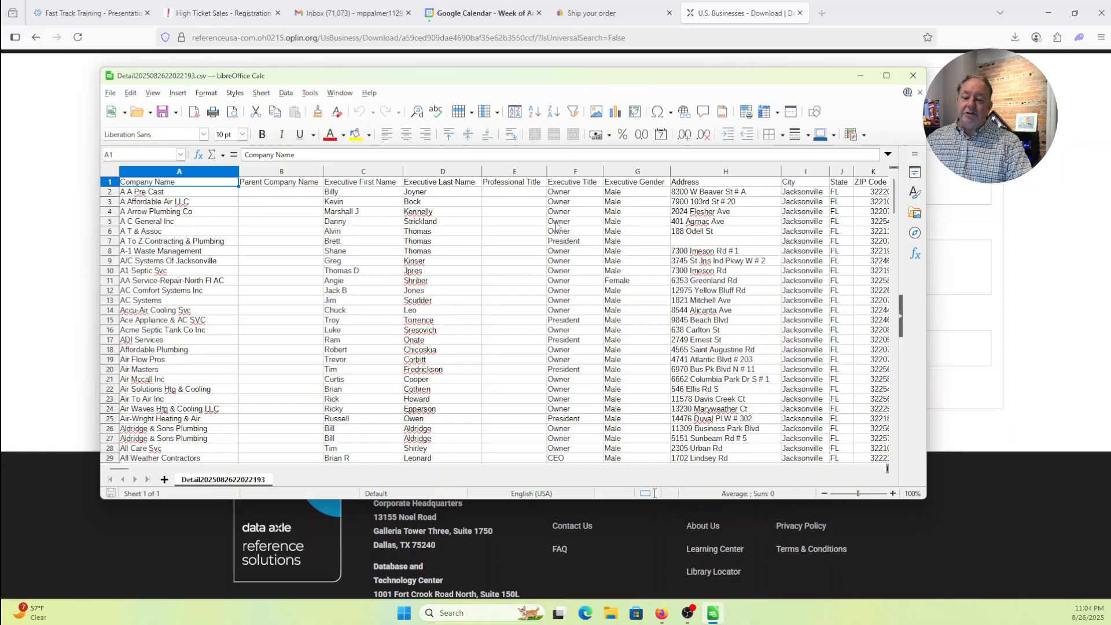
- Widen the LibreOffice Calc window so more columns of the business records fit
{"action": "scroll", "coordinate": [575, 332], "scroll_direction": "down", "scroll_amount": 1}
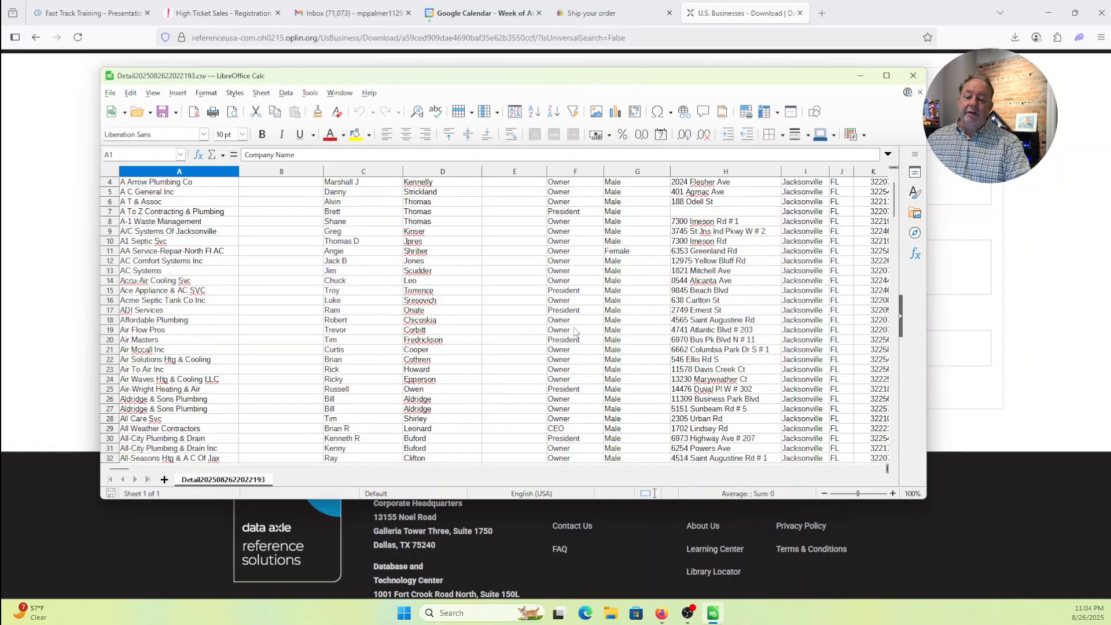
{"action": "scroll", "coordinate": [574, 332], "scroll_direction": "down", "scroll_amount": 1}
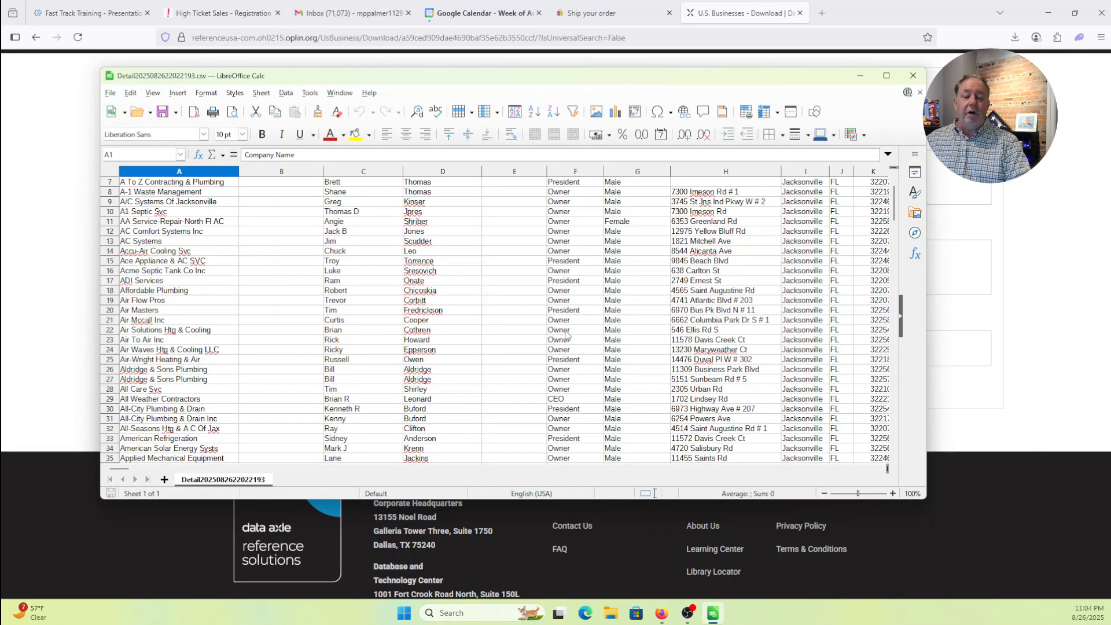
{"action": "scroll", "coordinate": [568, 334], "scroll_direction": "up", "scroll_amount": 2}
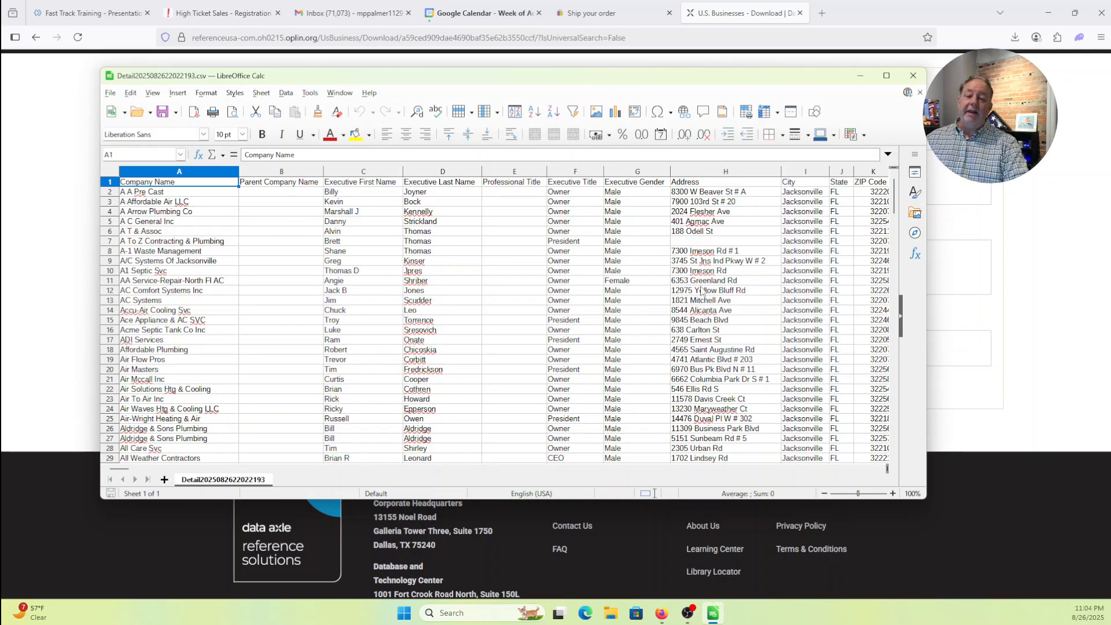
{"action": "left_click_drag", "start_coordinate": [924, 144], "coordinate": [995, 144]}
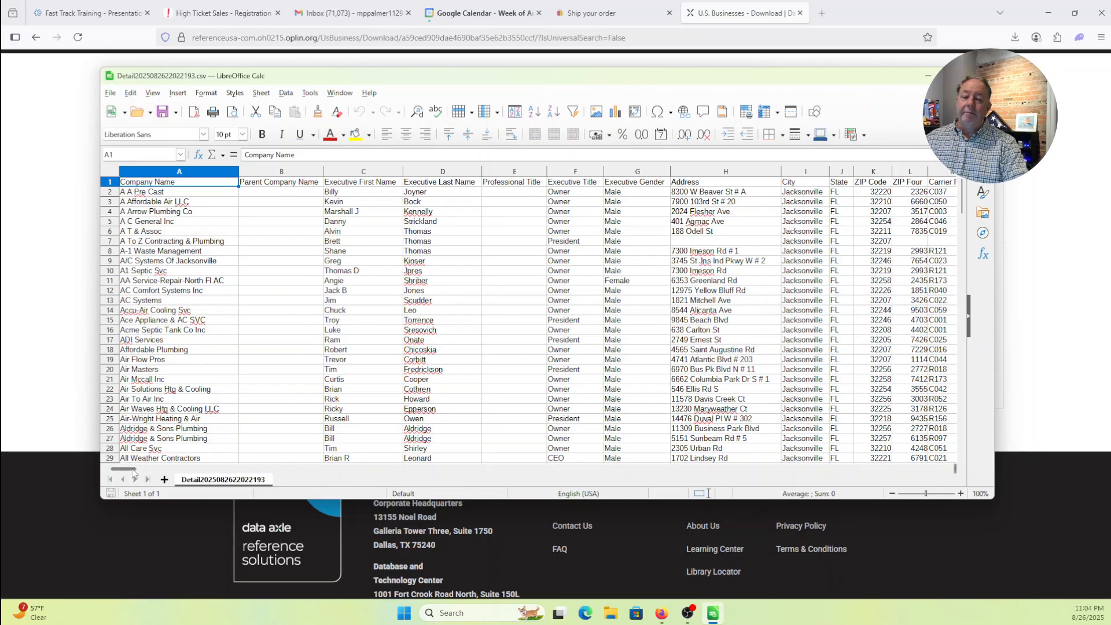
- Scroll horizontally to the phone, fax, website, description and SIC code columns
{"action": "left_click_drag", "start_coordinate": [137, 473], "coordinate": [147, 473]}
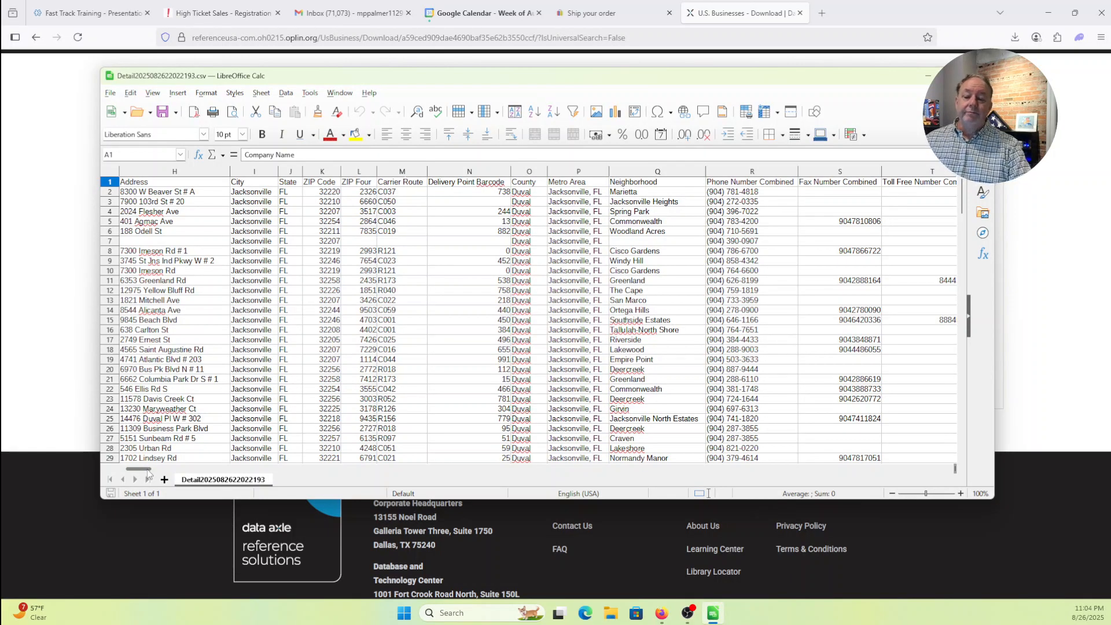
{"action": "left_click_drag", "start_coordinate": [149, 474], "coordinate": [150, 474]}
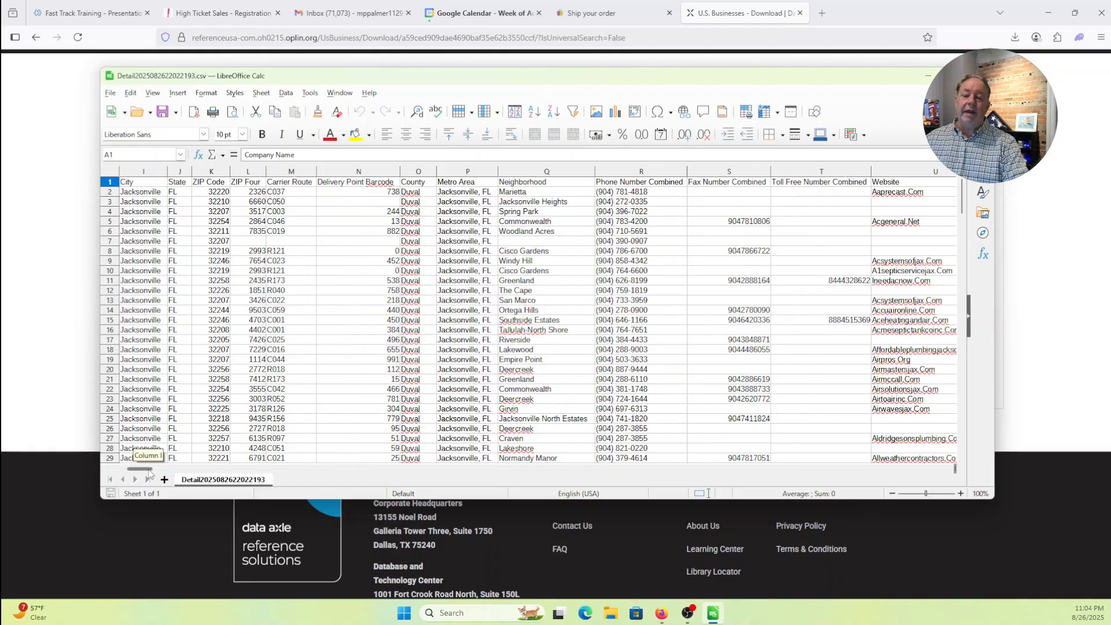
{"action": "left_click_drag", "start_coordinate": [148, 474], "coordinate": [148, 474]}
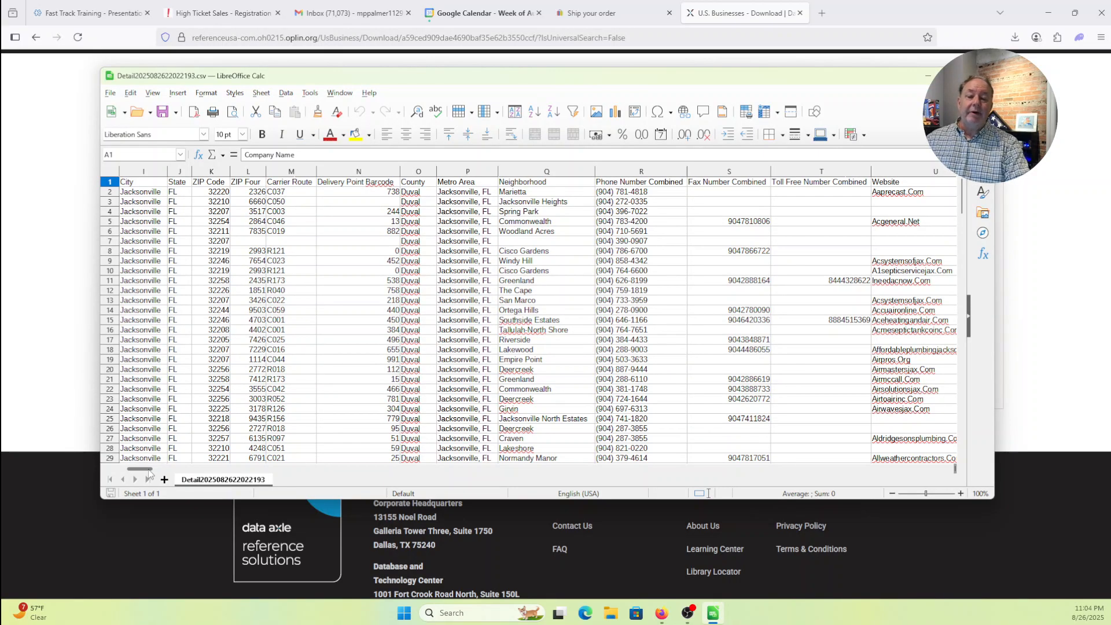
{"action": "left_click_drag", "start_coordinate": [149, 473], "coordinate": [190, 473]}
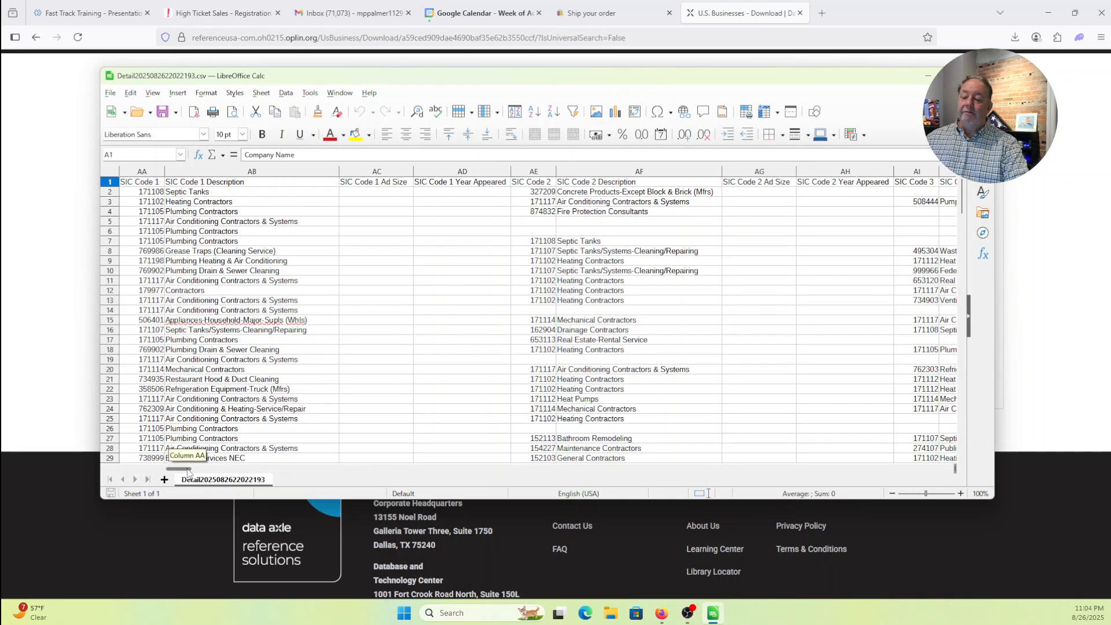
- Scroll right through the remaining columns of the business records
{"action": "left_click_drag", "start_coordinate": [188, 473], "coordinate": [192, 473]}
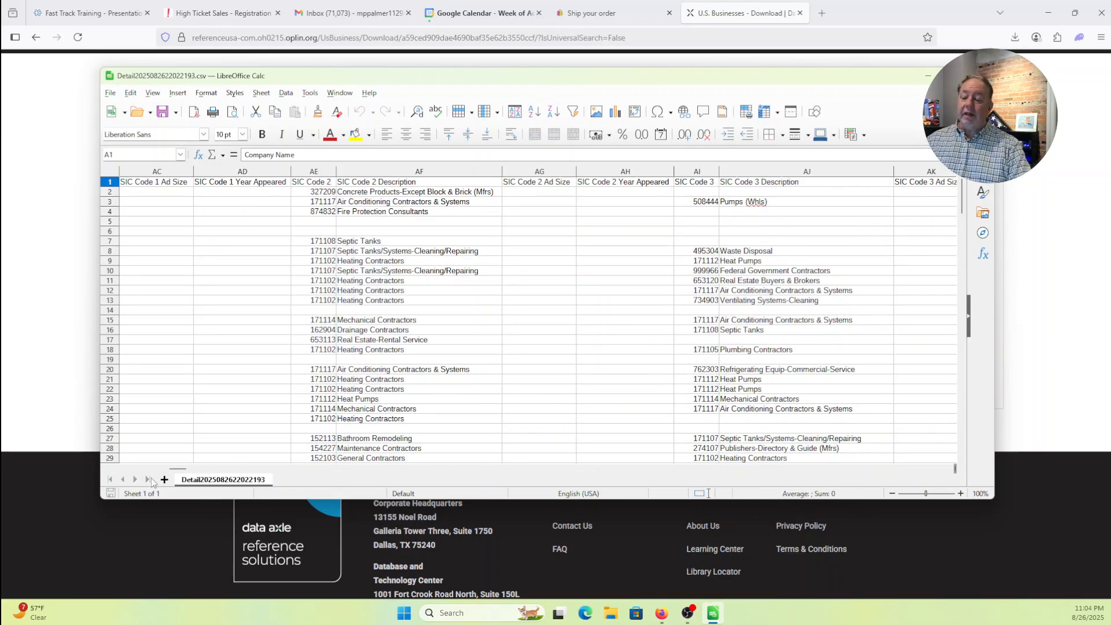
{"action": "left_click_drag", "start_coordinate": [182, 472], "coordinate": [255, 486]}
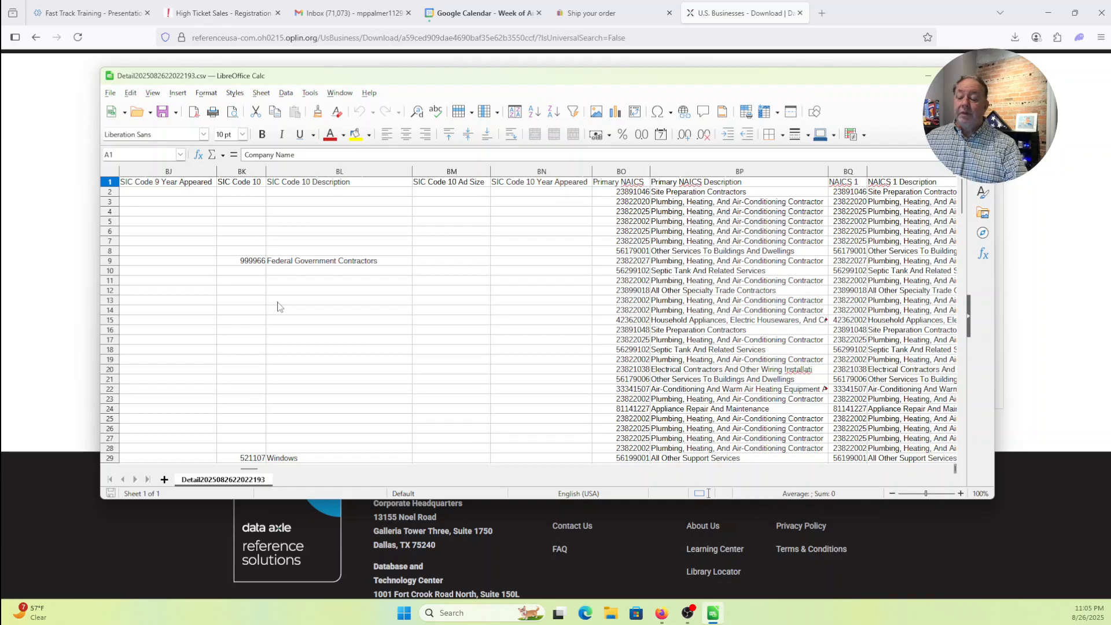
{"action": "left_click_drag", "start_coordinate": [255, 472], "coordinate": [271, 474]}
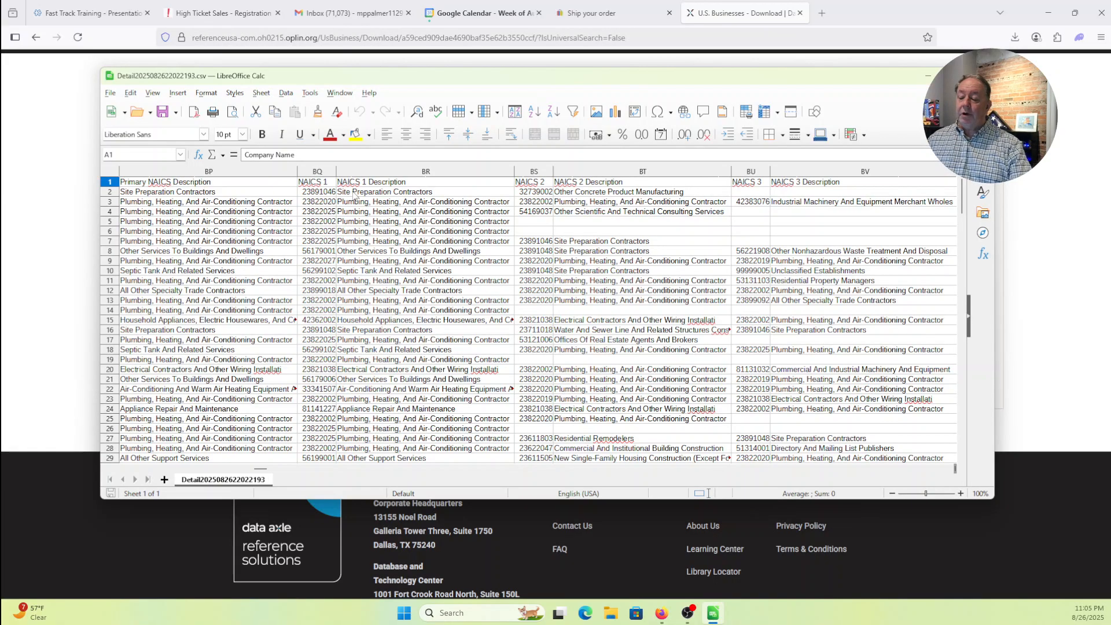
{"action": "left_click_drag", "start_coordinate": [260, 472], "coordinate": [318, 485]}
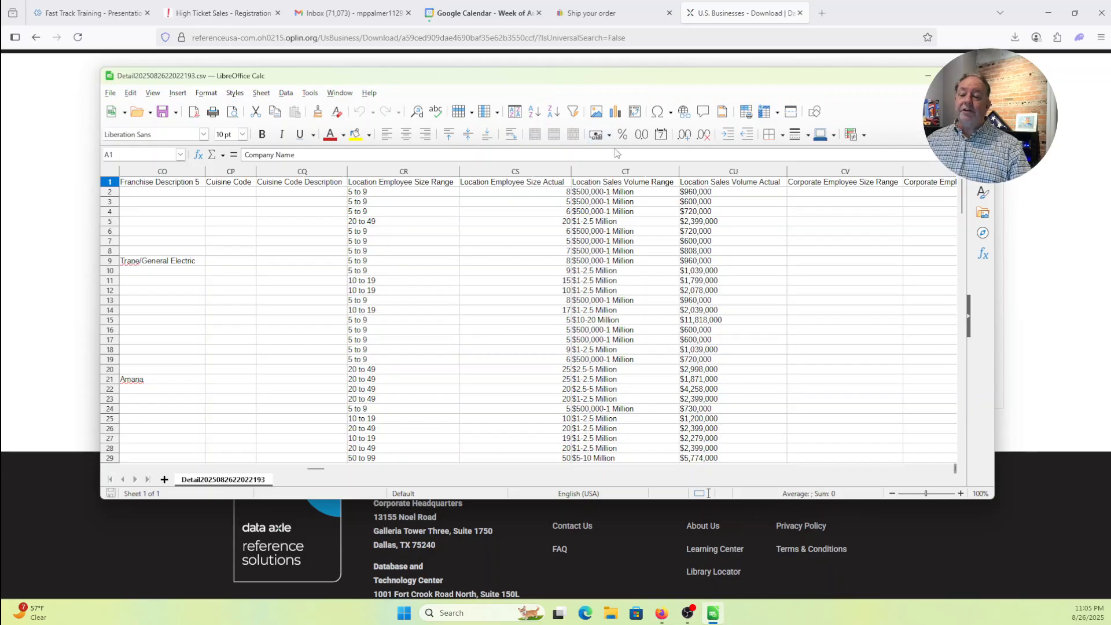
- Return to column A and make the Calc window taller, showing rows through 34
{"action": "left_click_drag", "start_coordinate": [318, 469], "coordinate": [119, 466]}
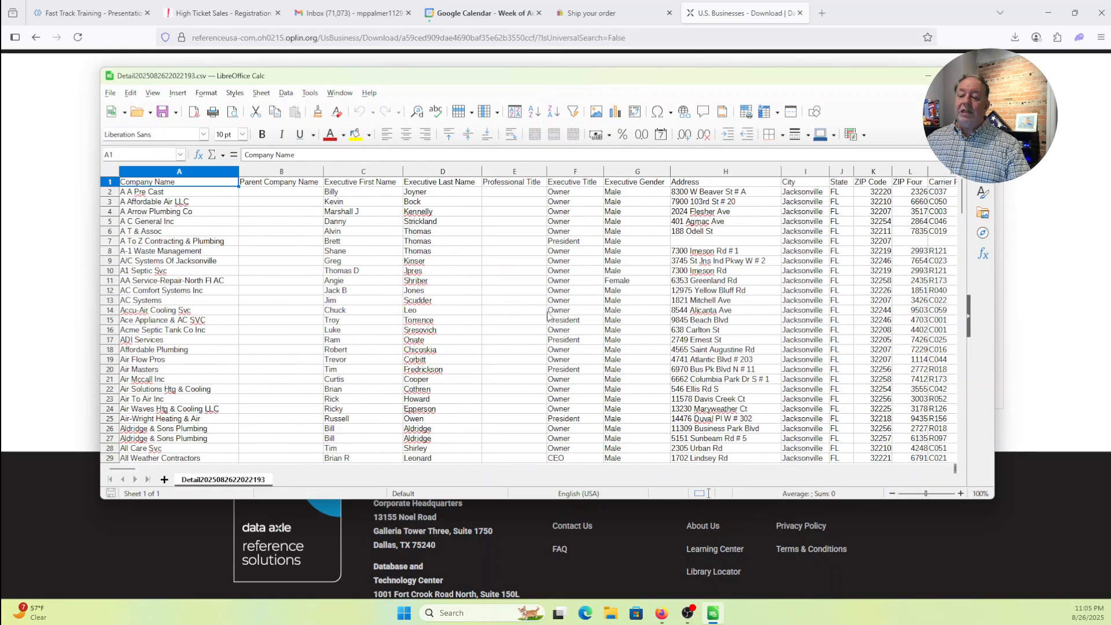
{"action": "left_click", "coordinate": [599, 497]}
{"action": "left_click_drag", "start_coordinate": [601, 502], "coordinate": [601, 548]}
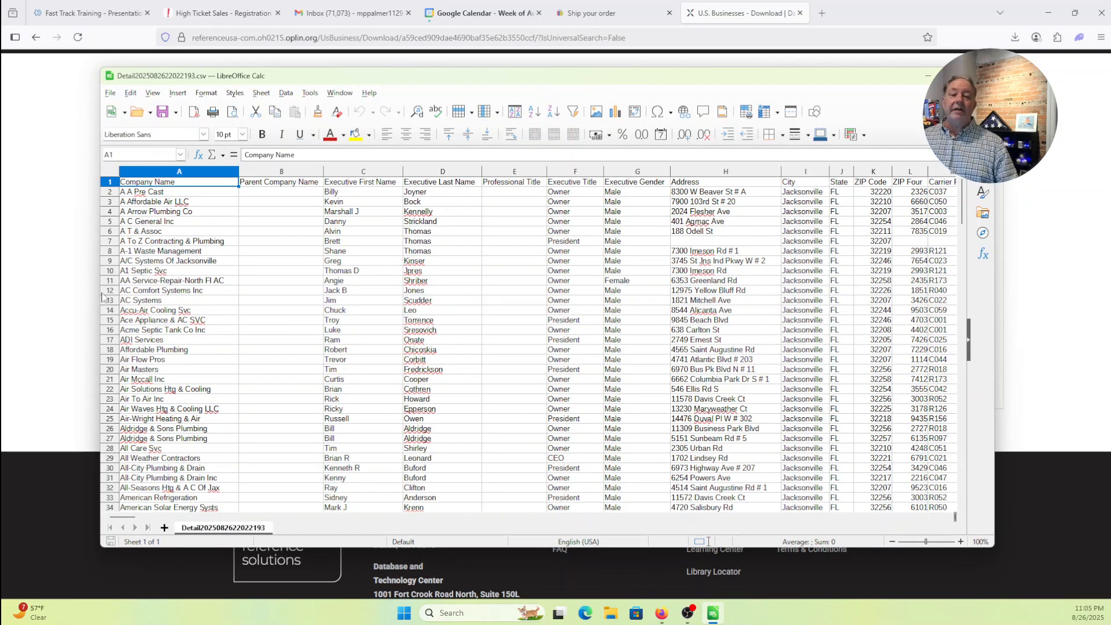